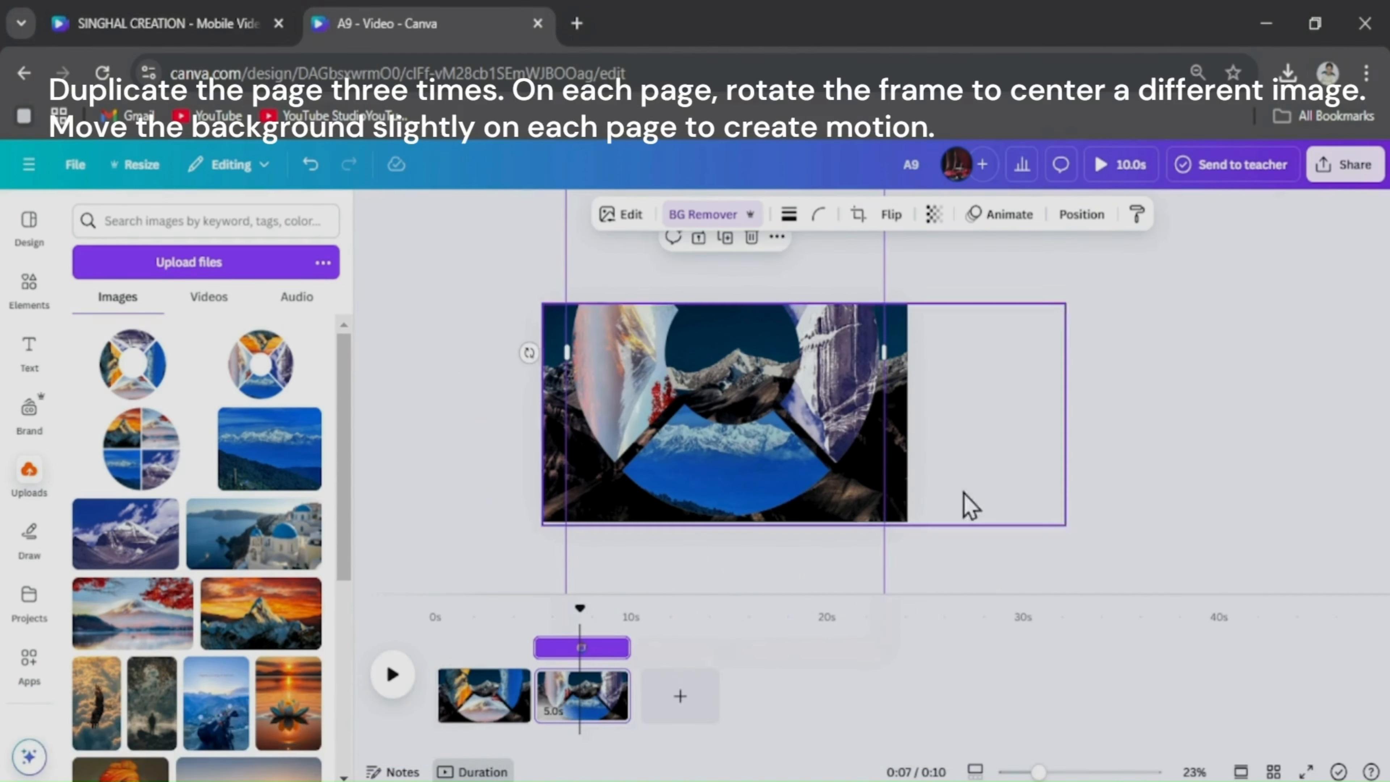
Step: Shift the second page's background image slightly to the left to create motion between pages
click(911, 507)
drag(978, 495, 947, 481)
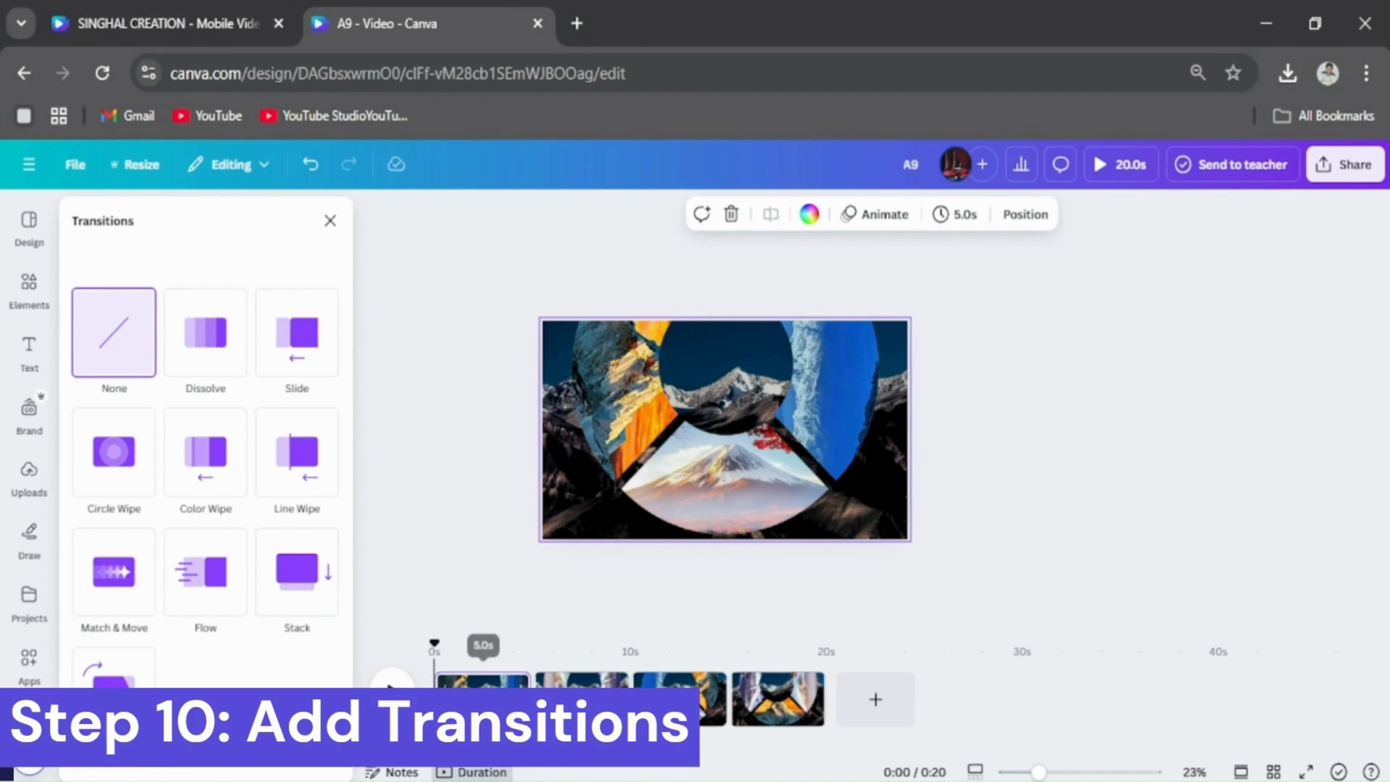
Step: Add a Match & Move transition lasting 2.5 seconds and apply it between all pages
click(136, 578)
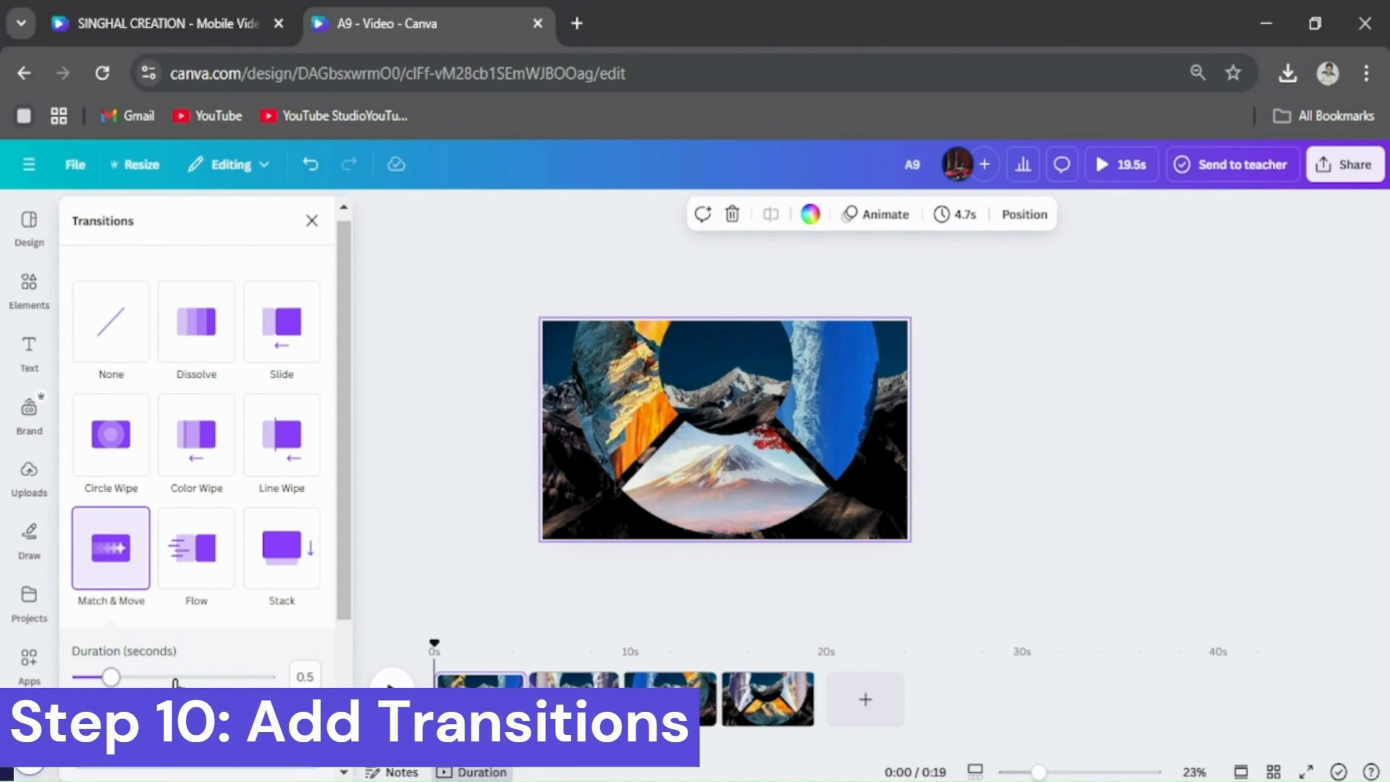
drag(175, 682, 273, 677)
scroll(147, 772, down, 3)
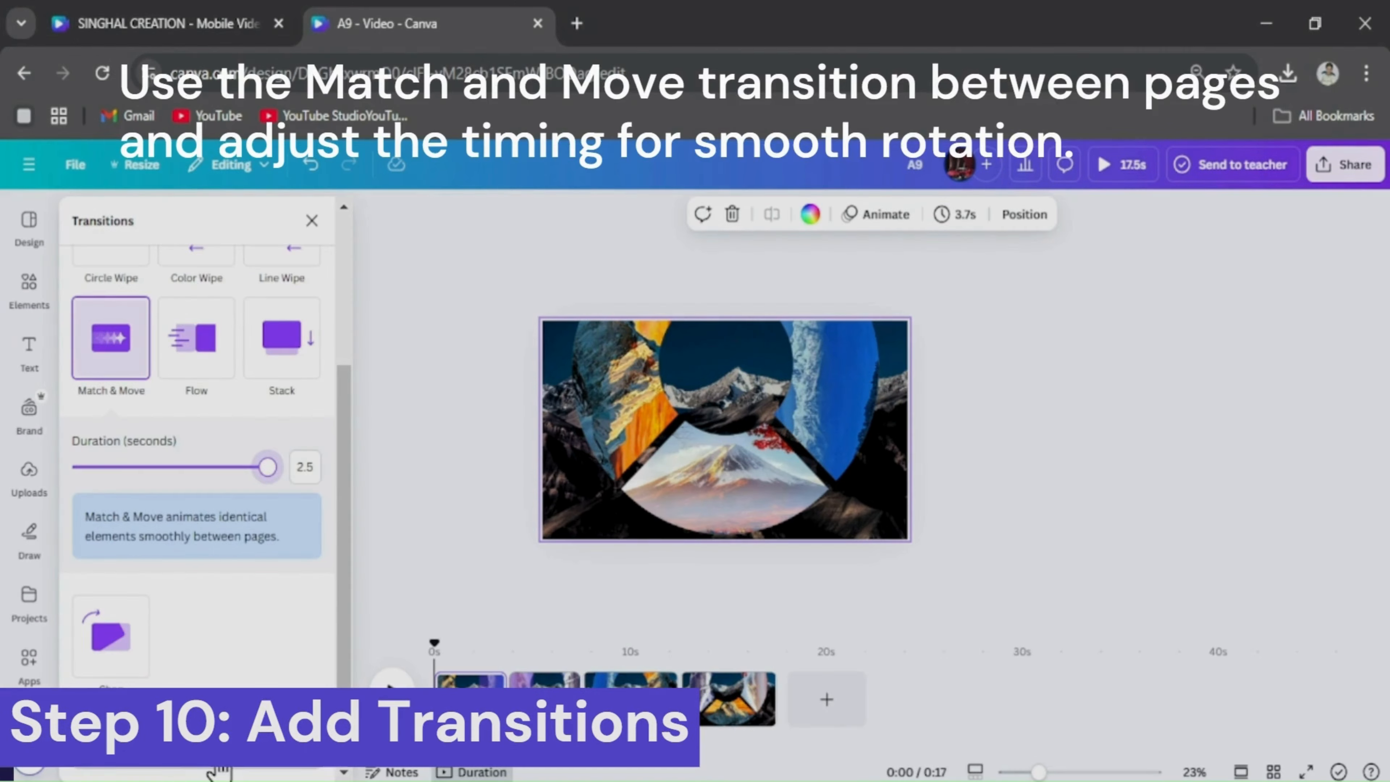
click(218, 769)
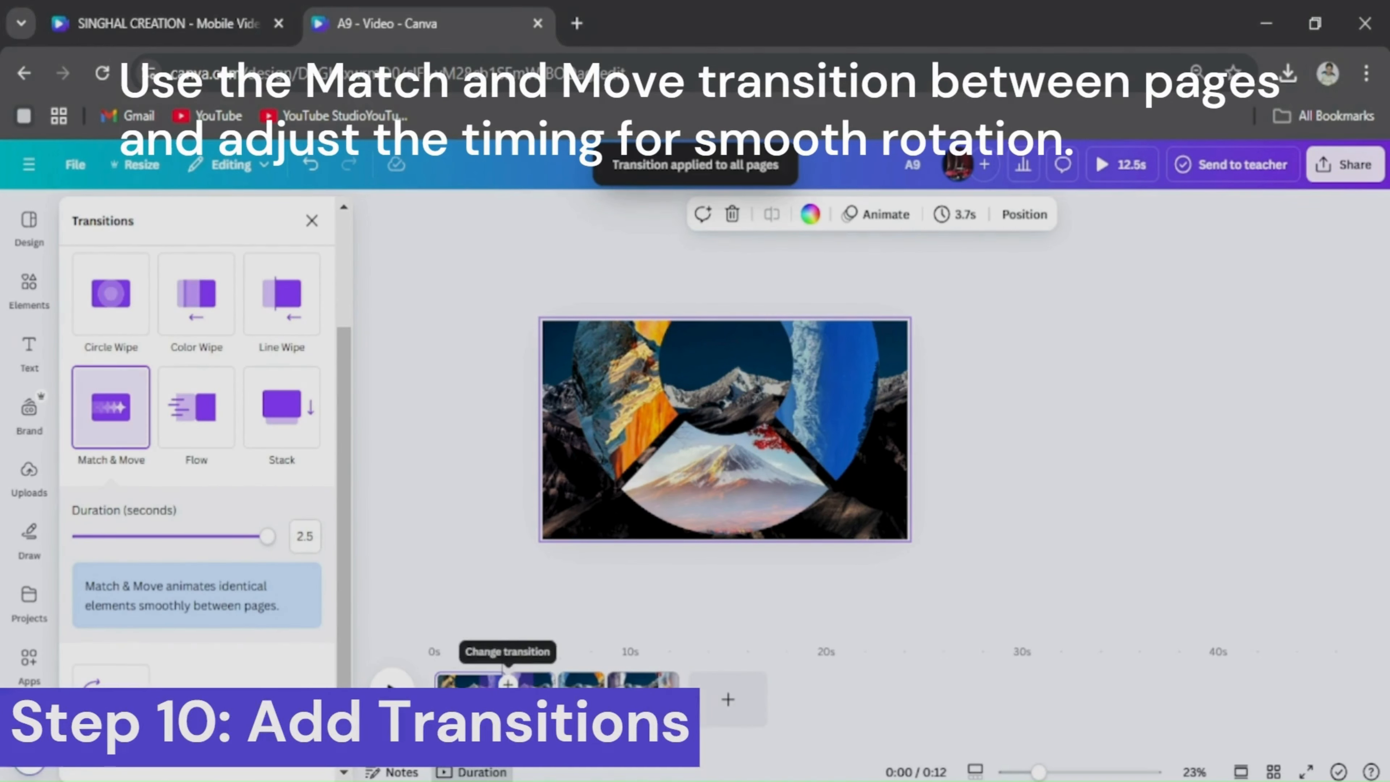
Step: Set the timing of all four pages to 3.0 seconds and play the video to preview it
drag(495, 713, 484, 719)
click(953, 215)
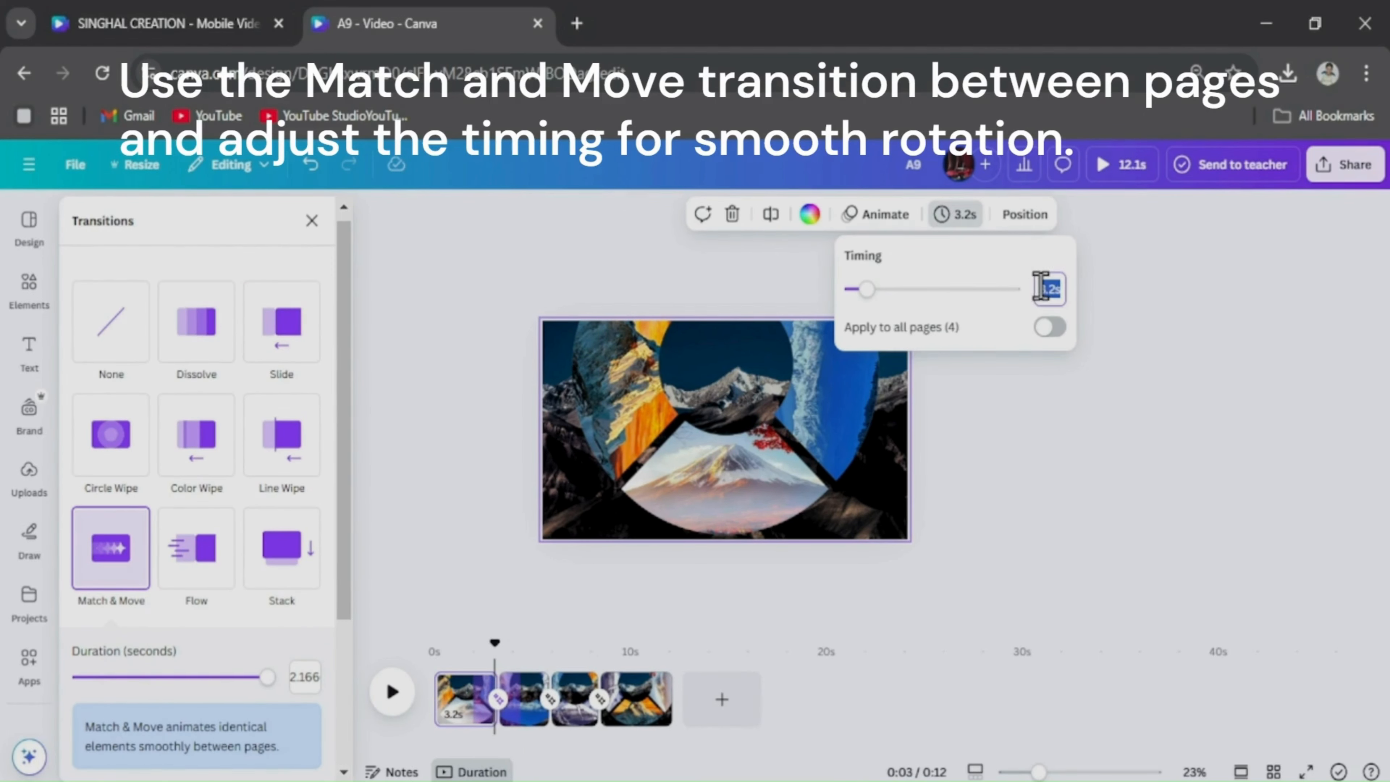
click(1048, 327)
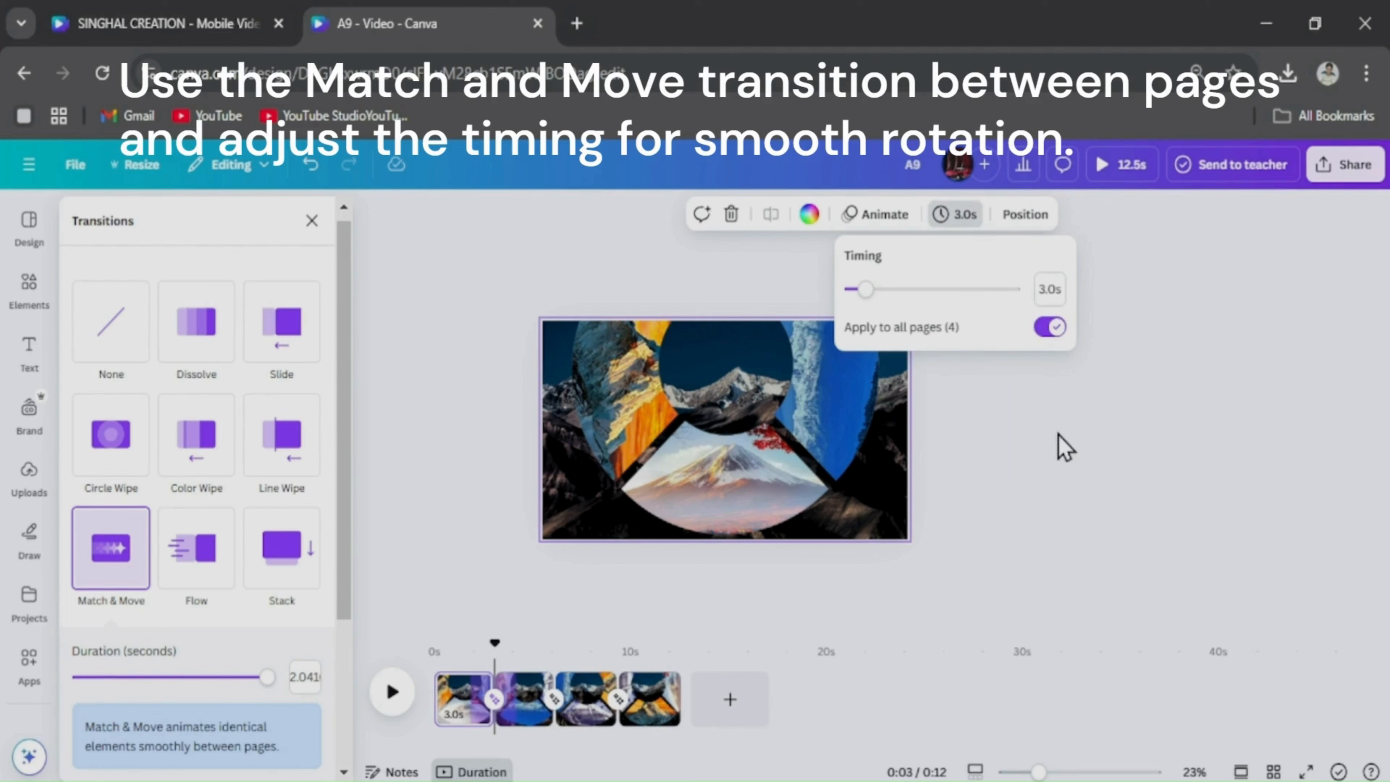
click(1065, 447)
click(390, 694)
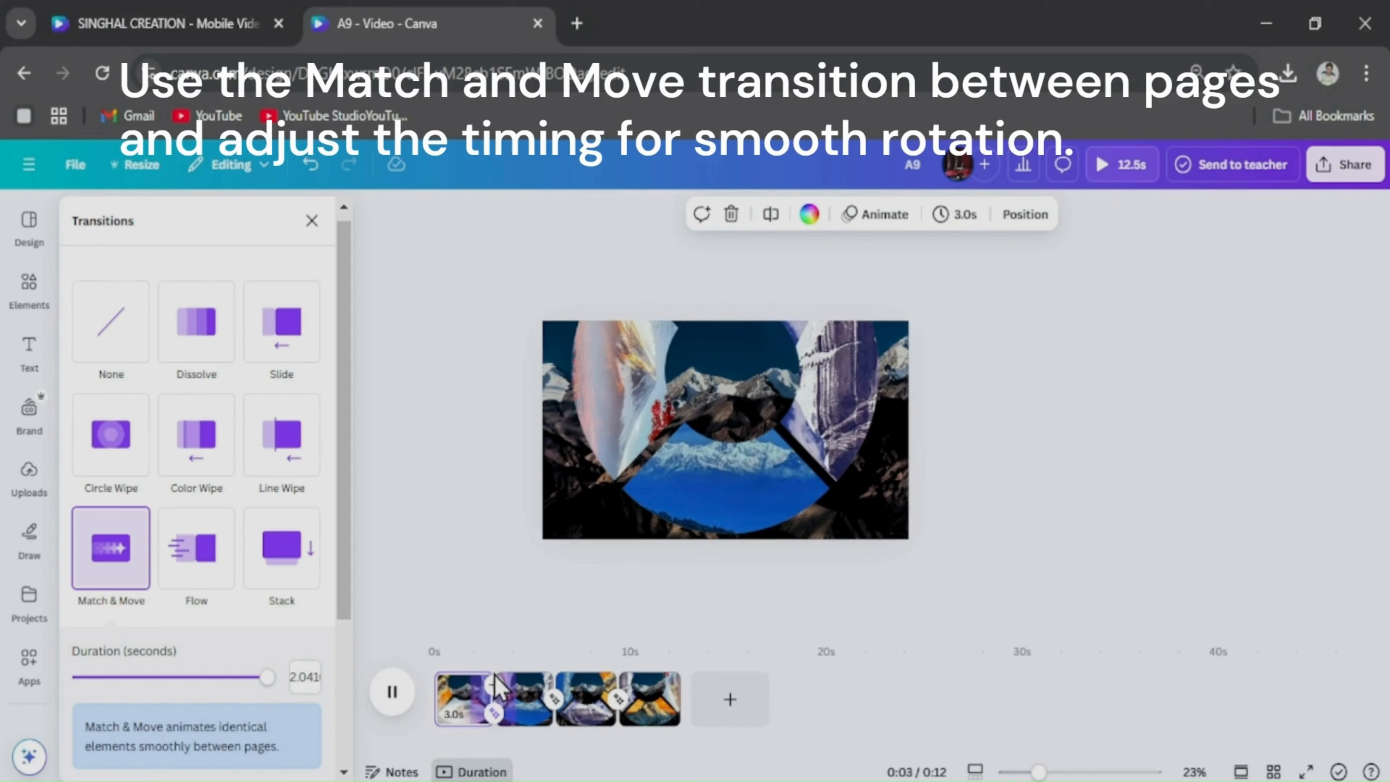
Step: Set the timing of all four pages to 2.0 seconds and play the video again
click(955, 214)
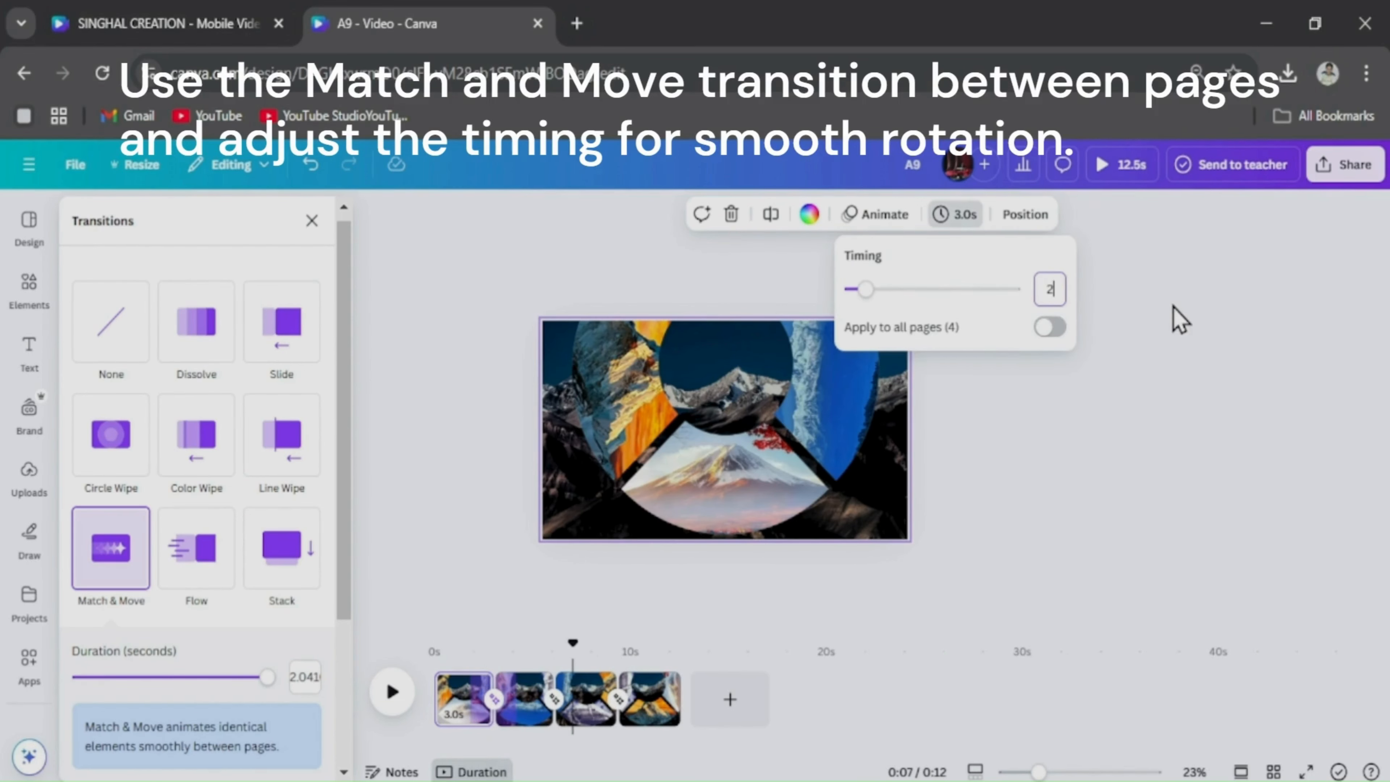
click(1050, 327)
click(1155, 306)
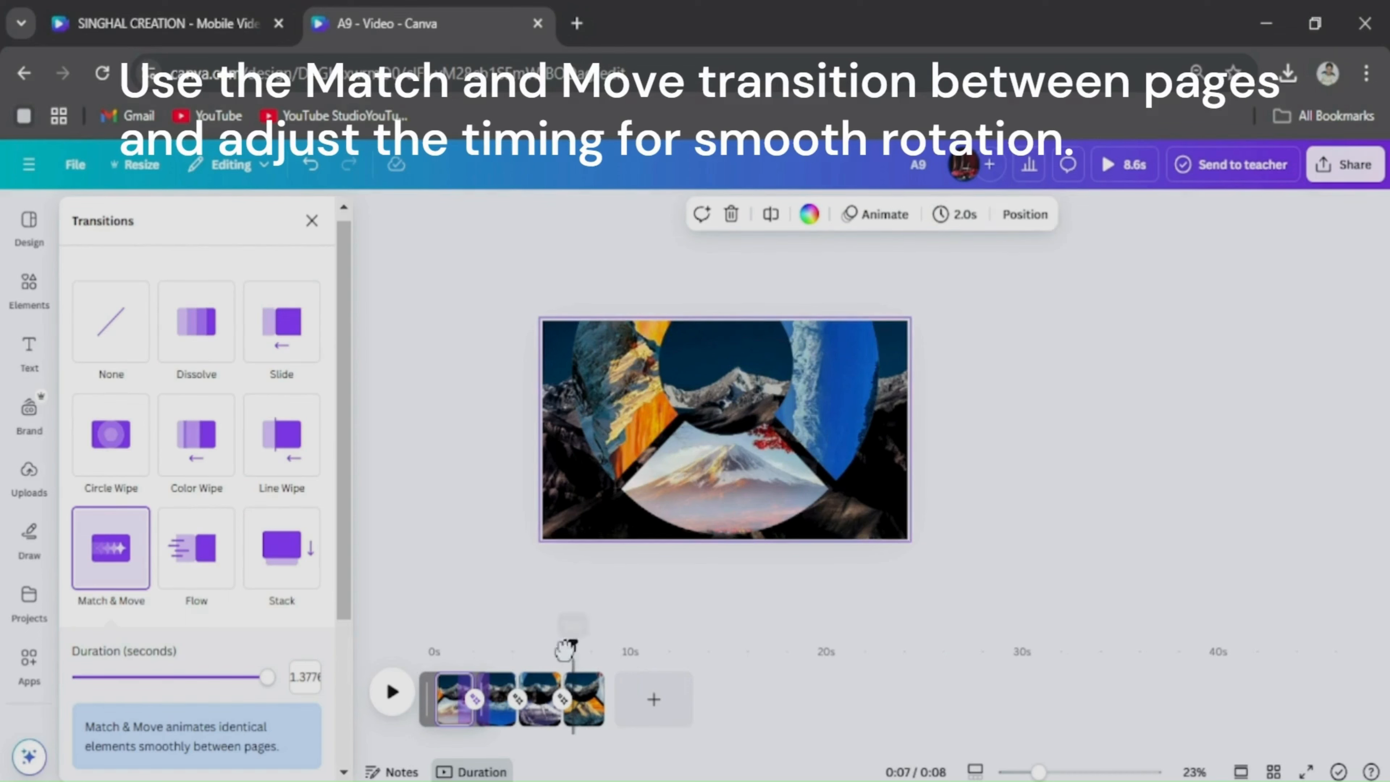
click(390, 691)
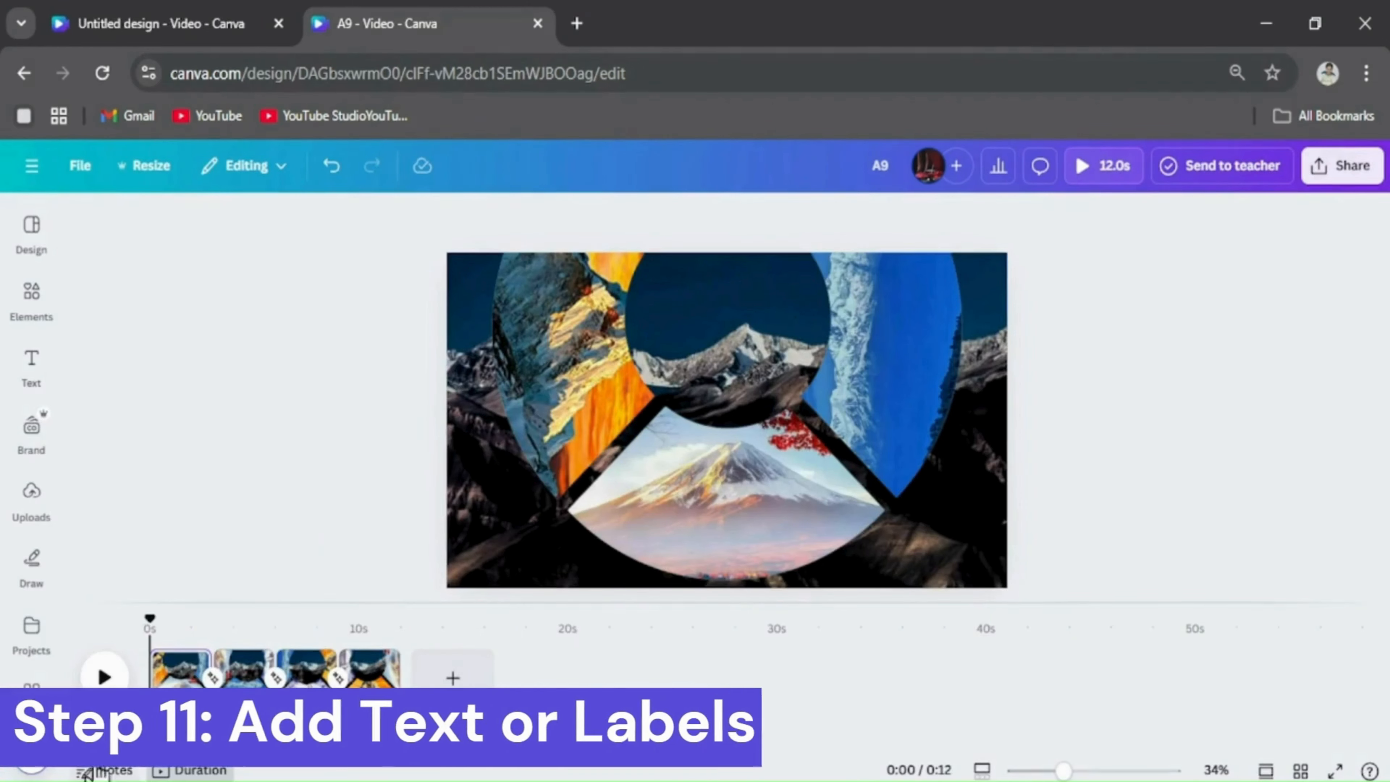
Step: Add a subheading reading "MOUNT FUJI" to the first page and place it in the sky above the background mountains
click(31, 364)
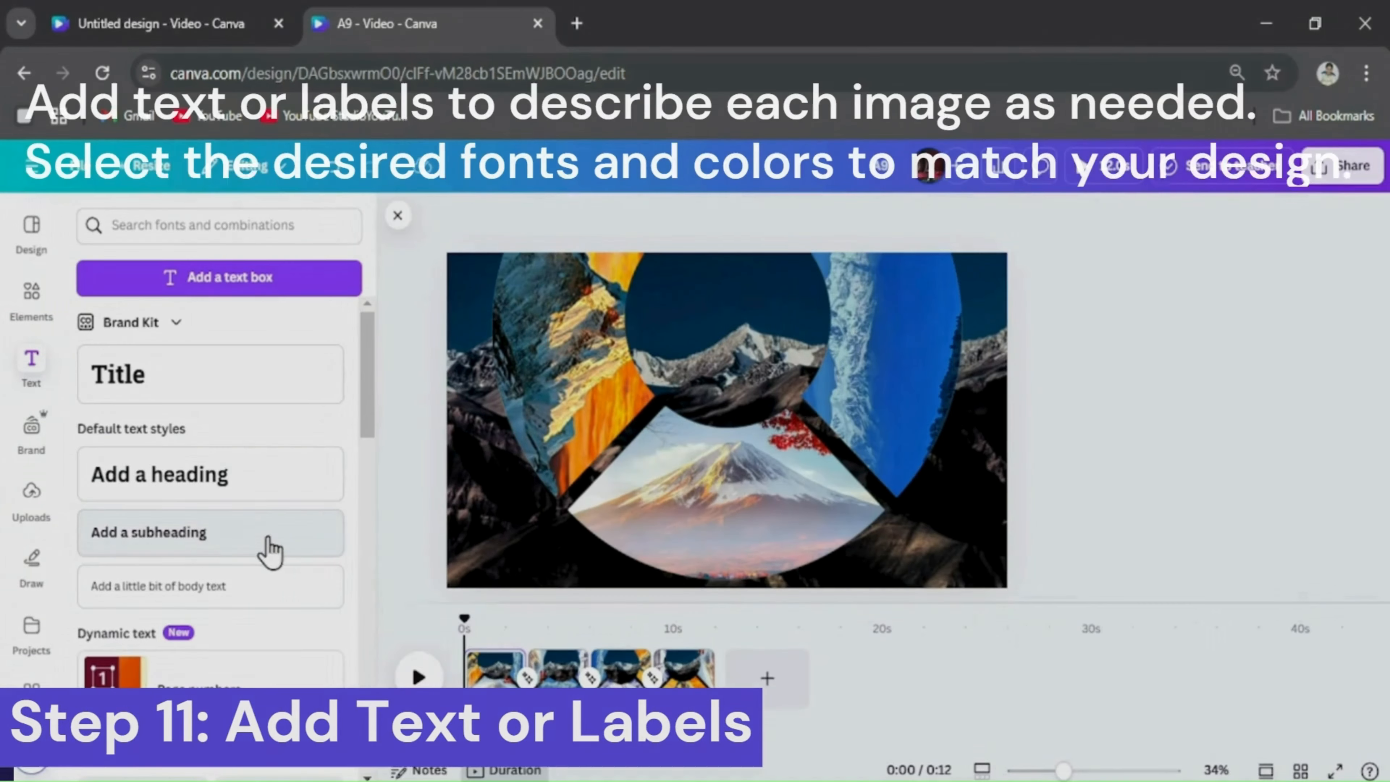
click(270, 550)
key(BackSpace)
text(MO)
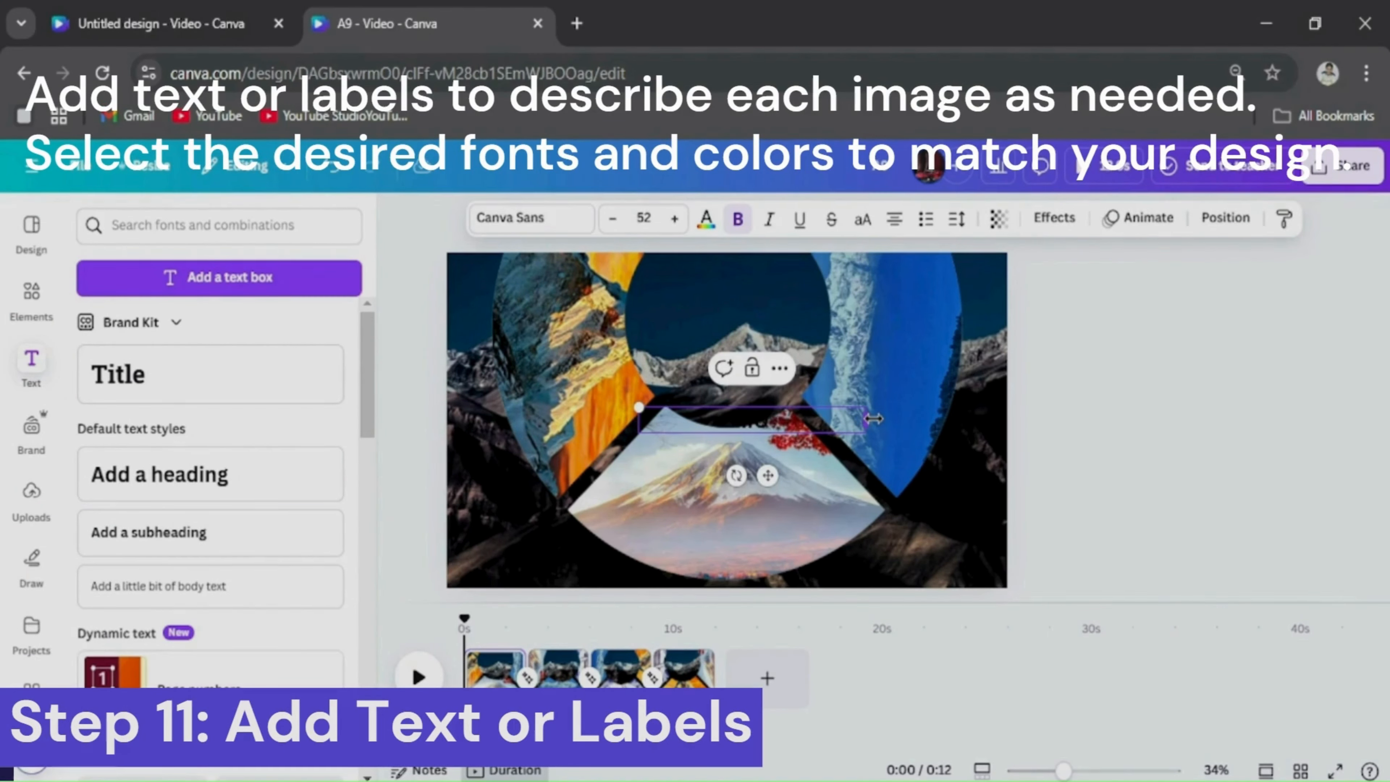
text(UNT FUJI)
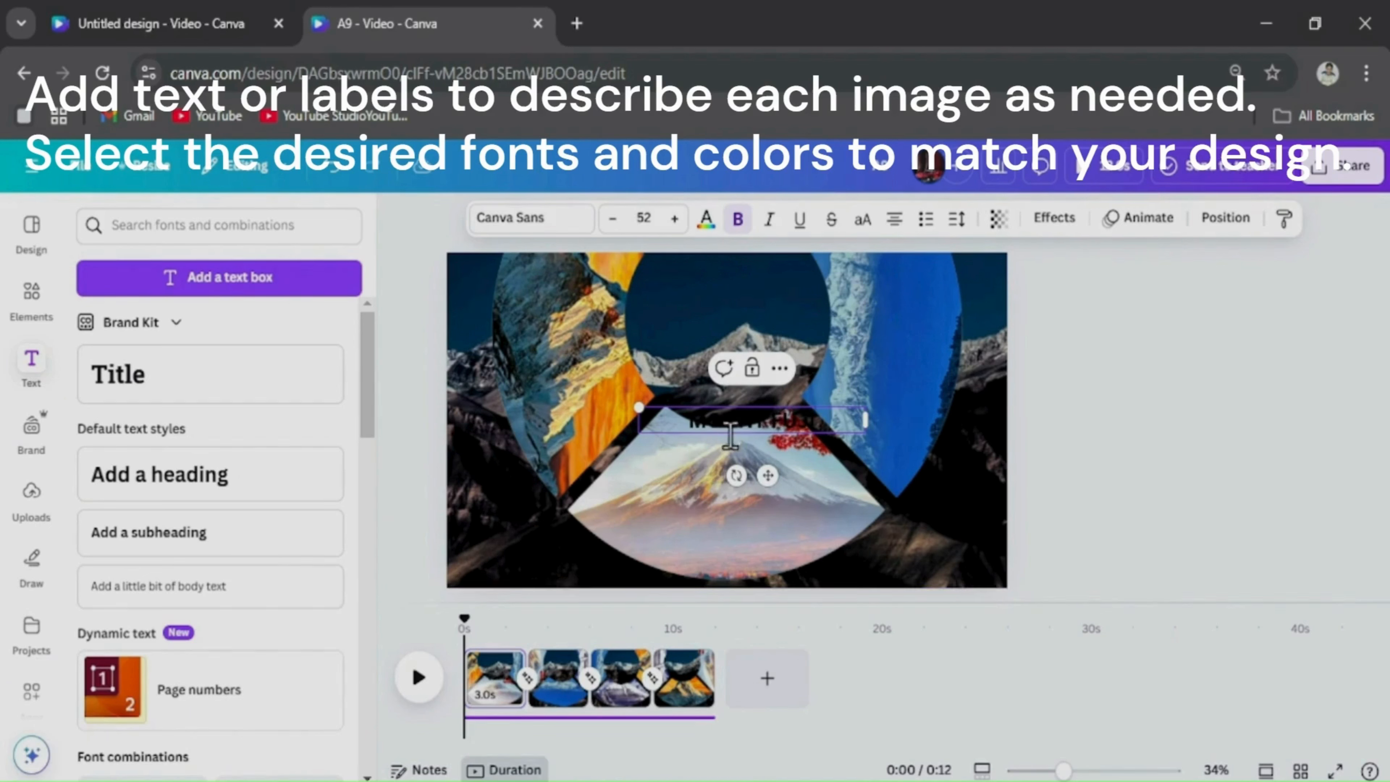
drag(768, 476, 739, 383)
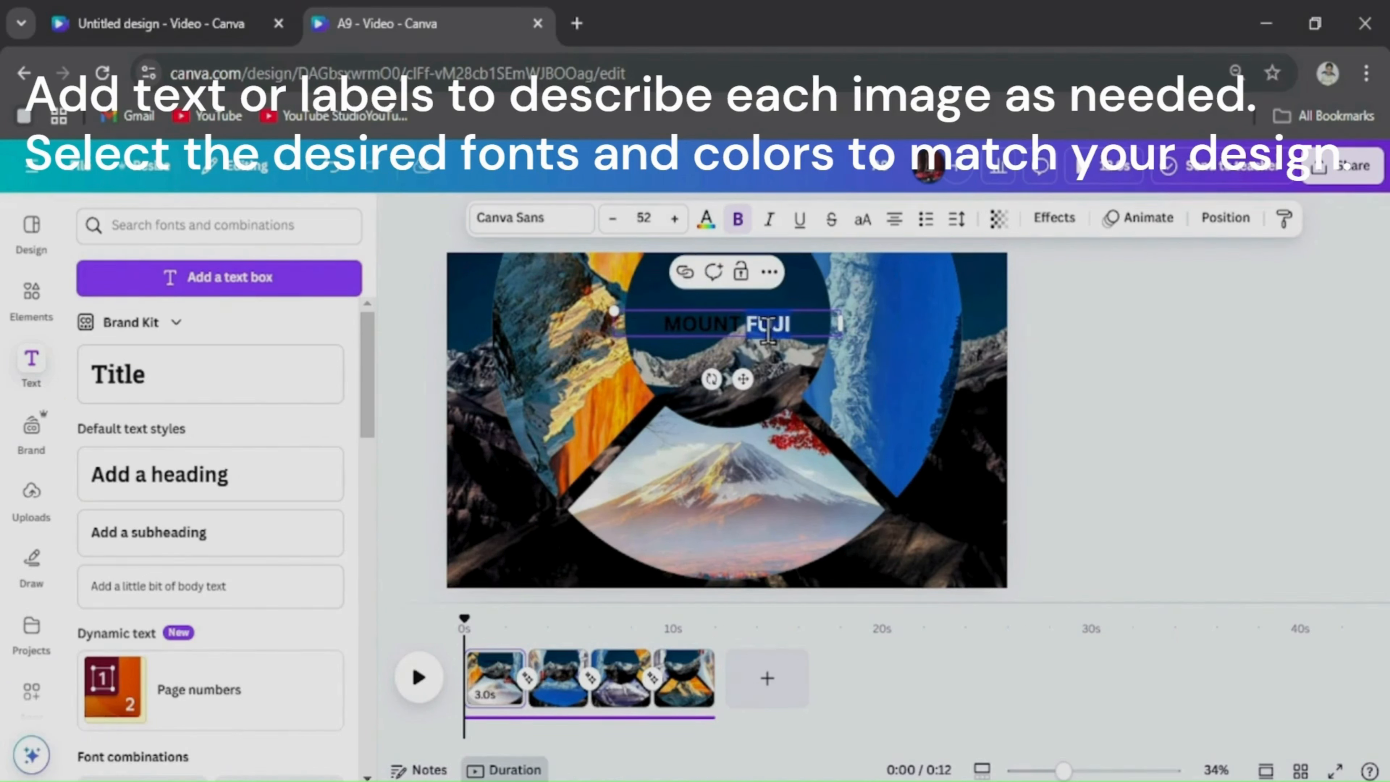
Step: Format the "MOUNT FUJI" label in white with the Crimson Roman font
click(706, 218)
click(189, 363)
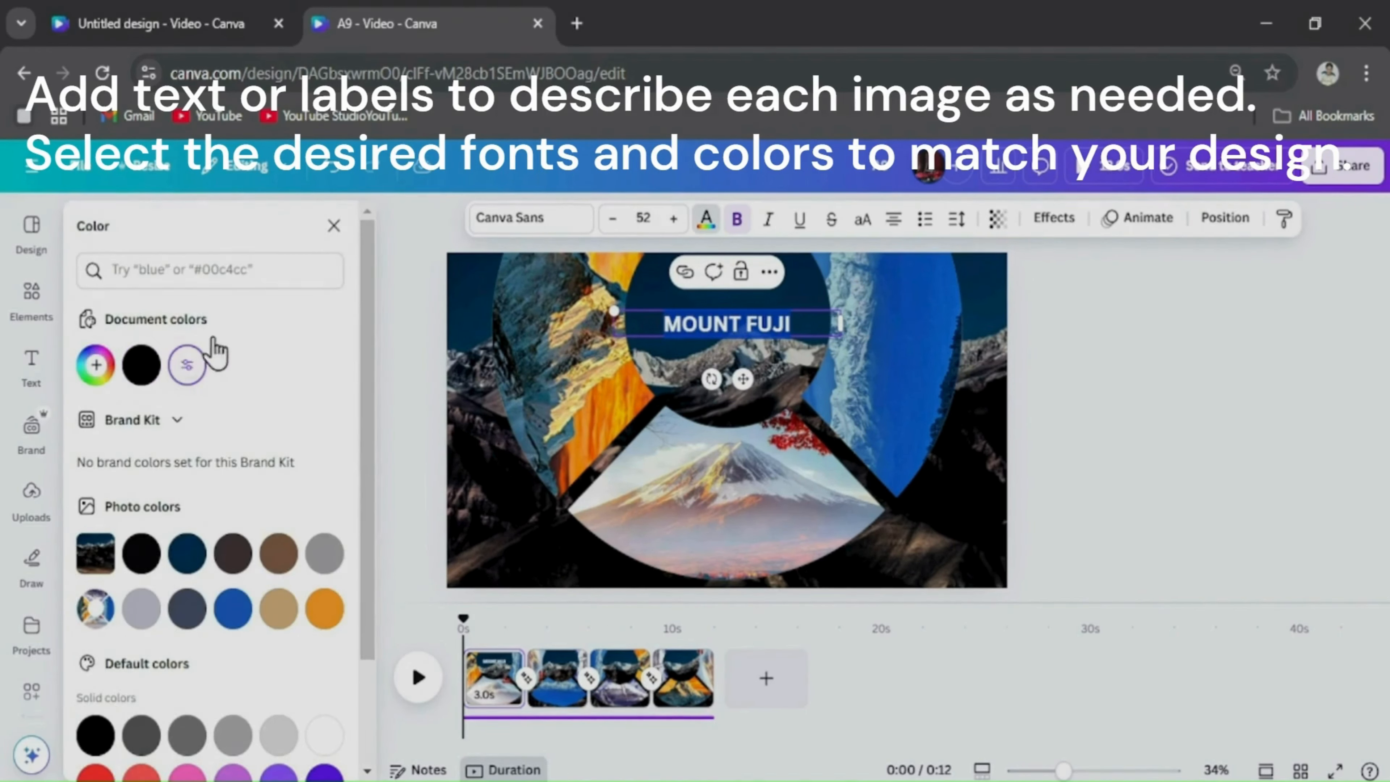
click(534, 218)
click(248, 314)
text(ROMAN)
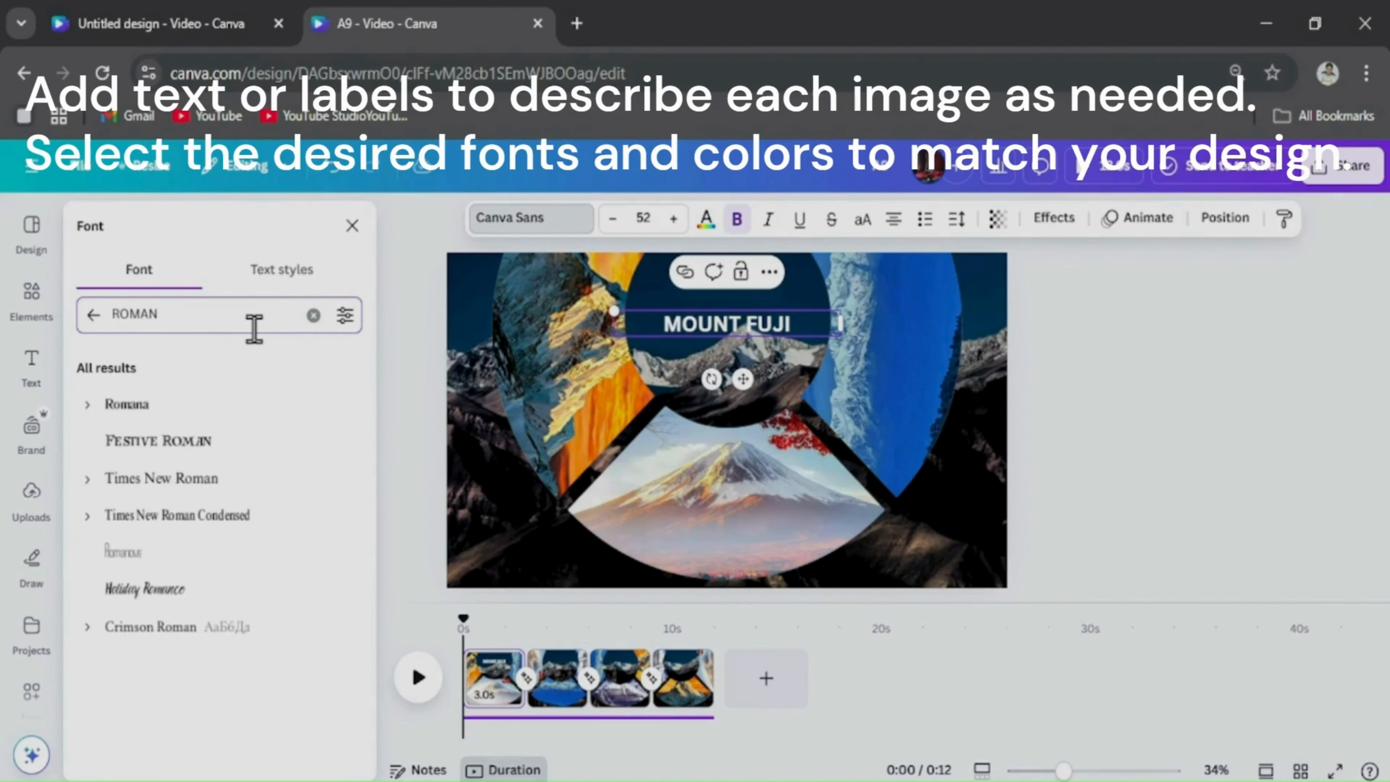
click(213, 630)
click(1054, 356)
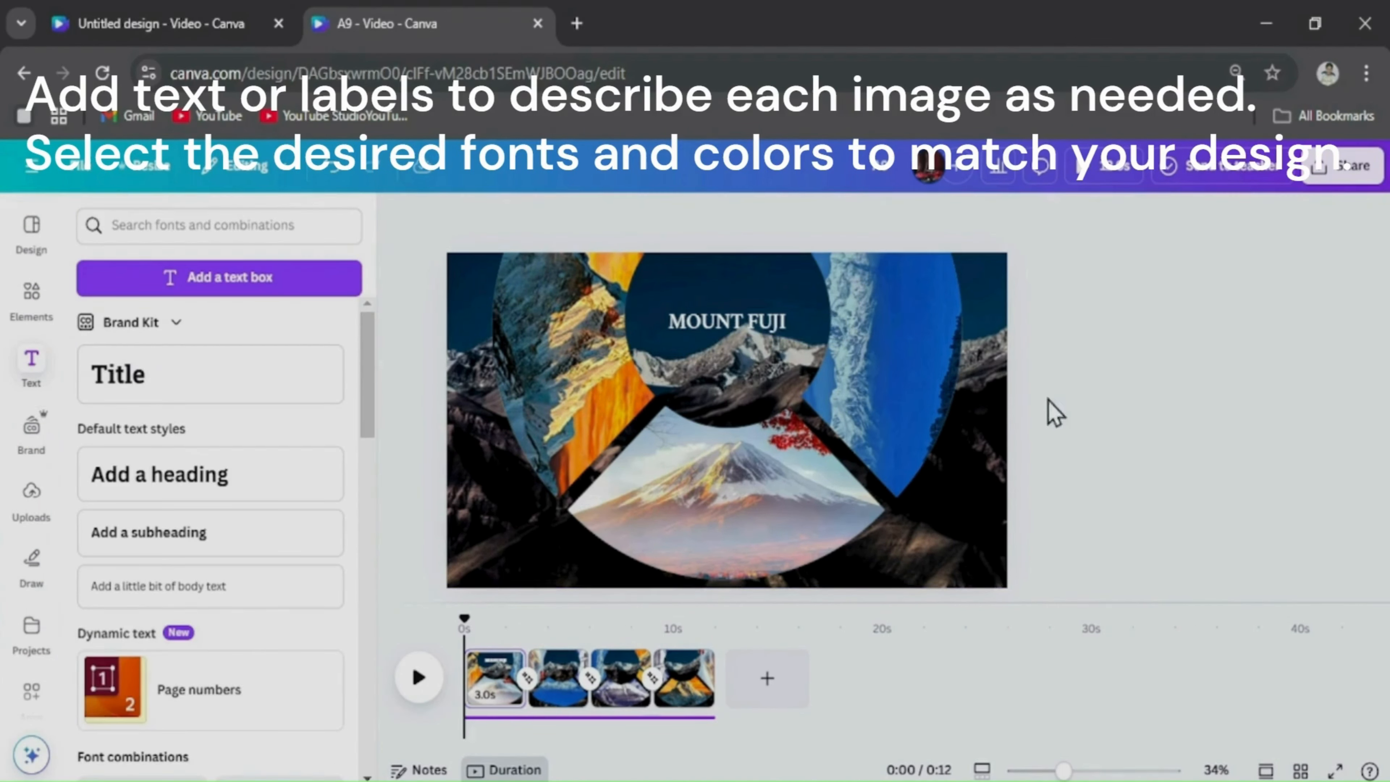
Step: Copy the "MOUNT FUJI" label to the second page and change its text to "Kanchanjunga"
drag(763, 334, 754, 333)
key(ctrl+c)
click(565, 677)
key(ctrl+v)
double_click(719, 322)
text(KA)
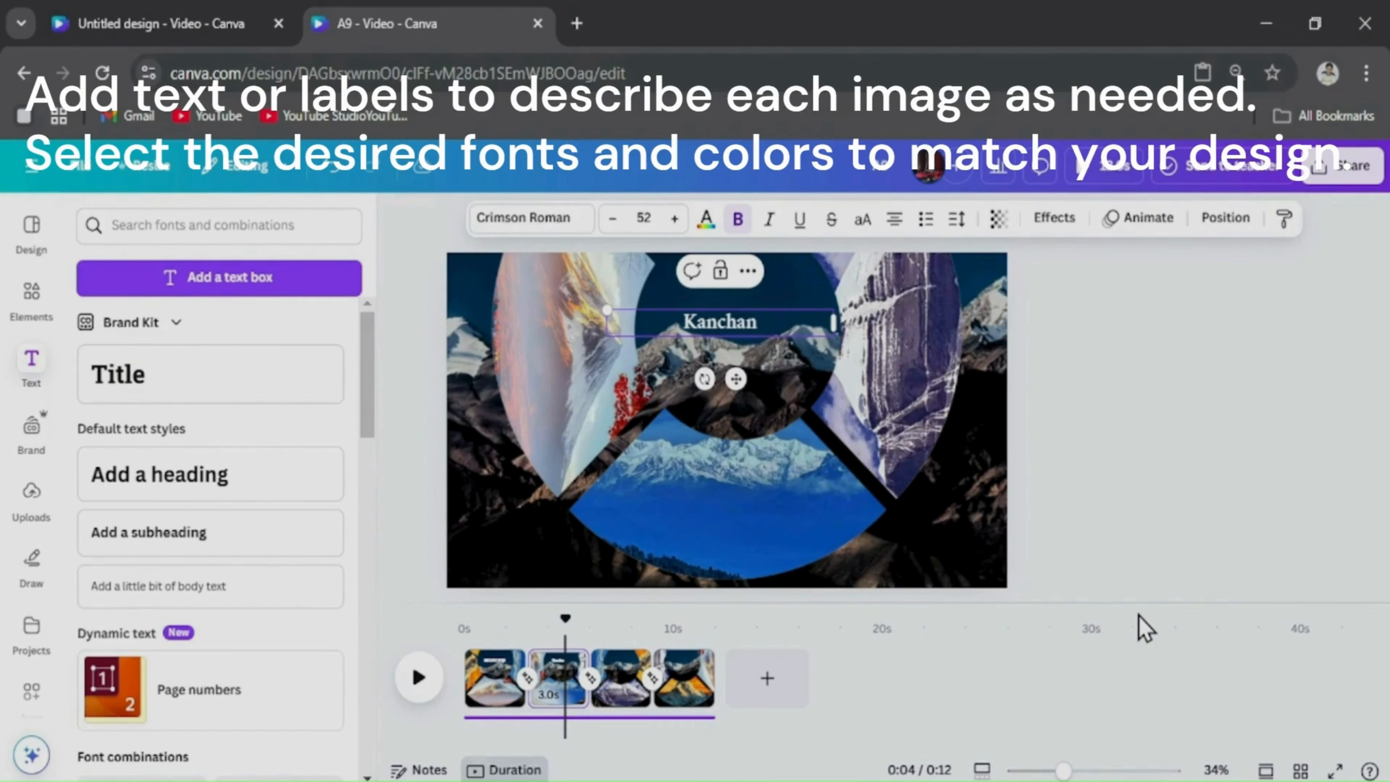
text(nchanjunga)
click(1166, 462)
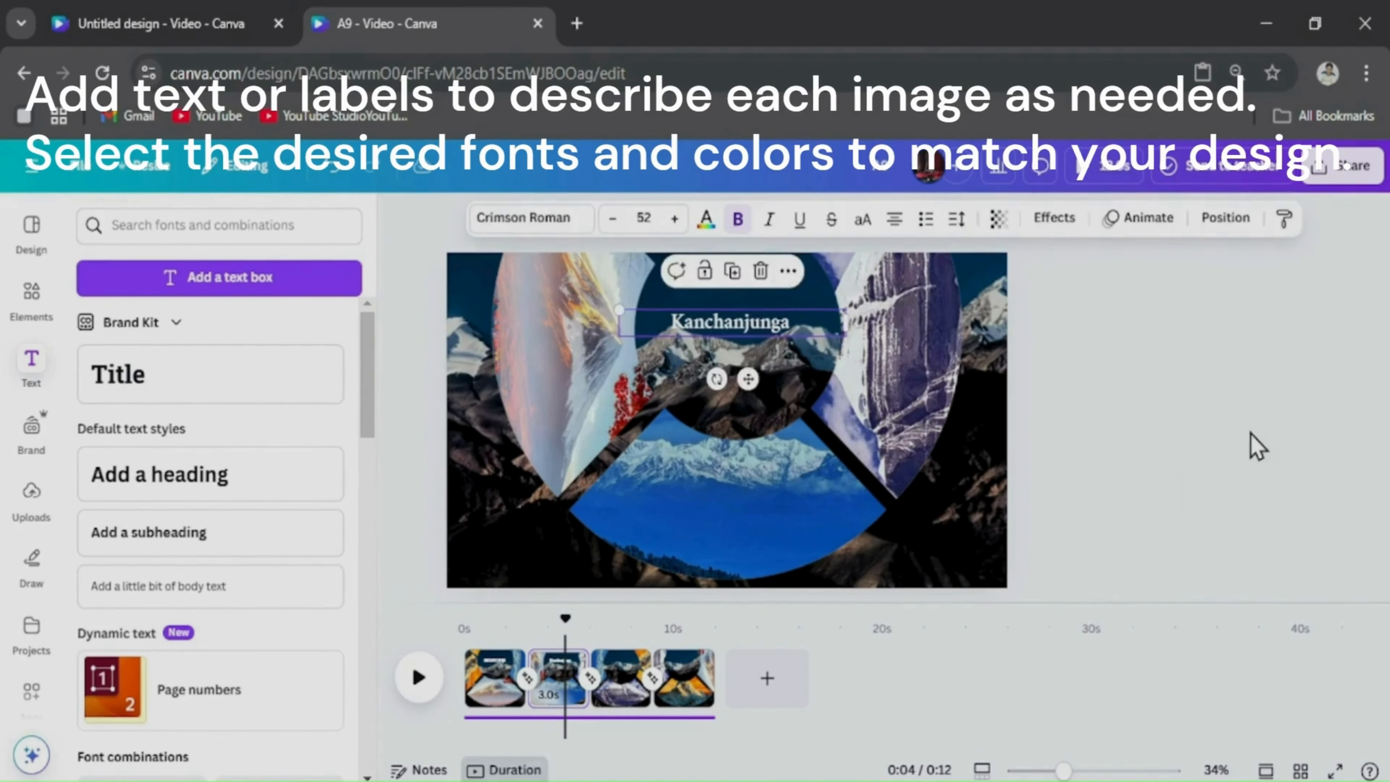
Step: Paste the copied label onto the third page and change its text to "Kailash"
click(602, 691)
right_click(744, 383)
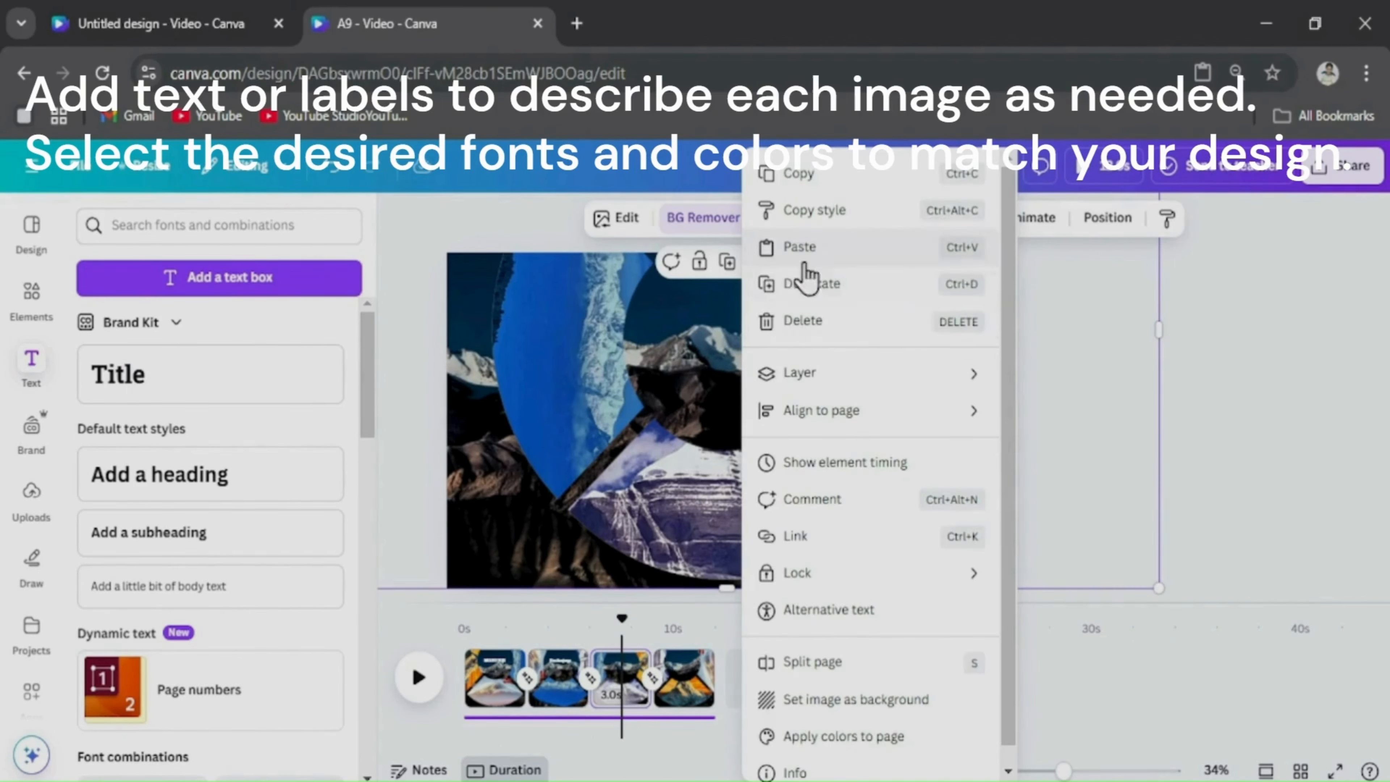
click(887, 247)
text(Kailash)
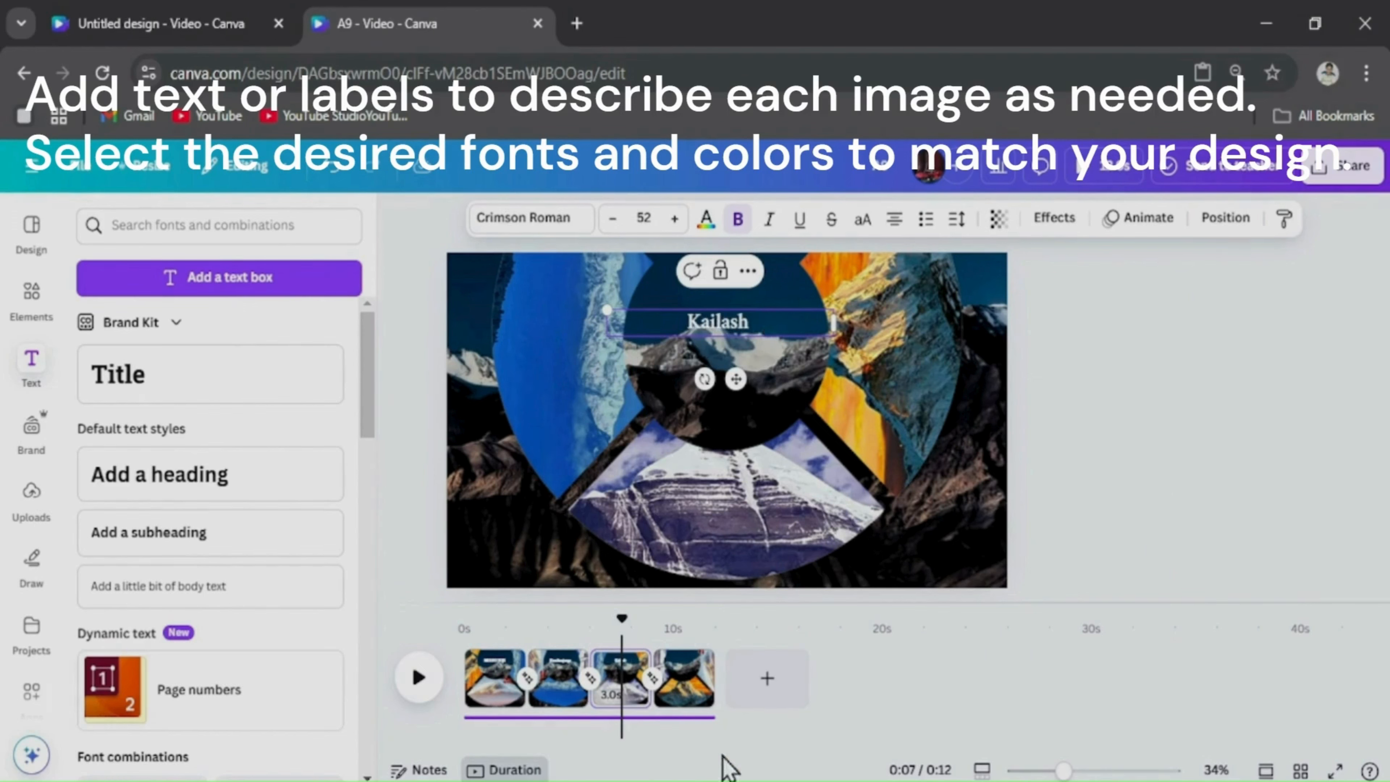
Step: Paste the copied label onto the fourth page and change its text to "Mount Everest"
click(682, 692)
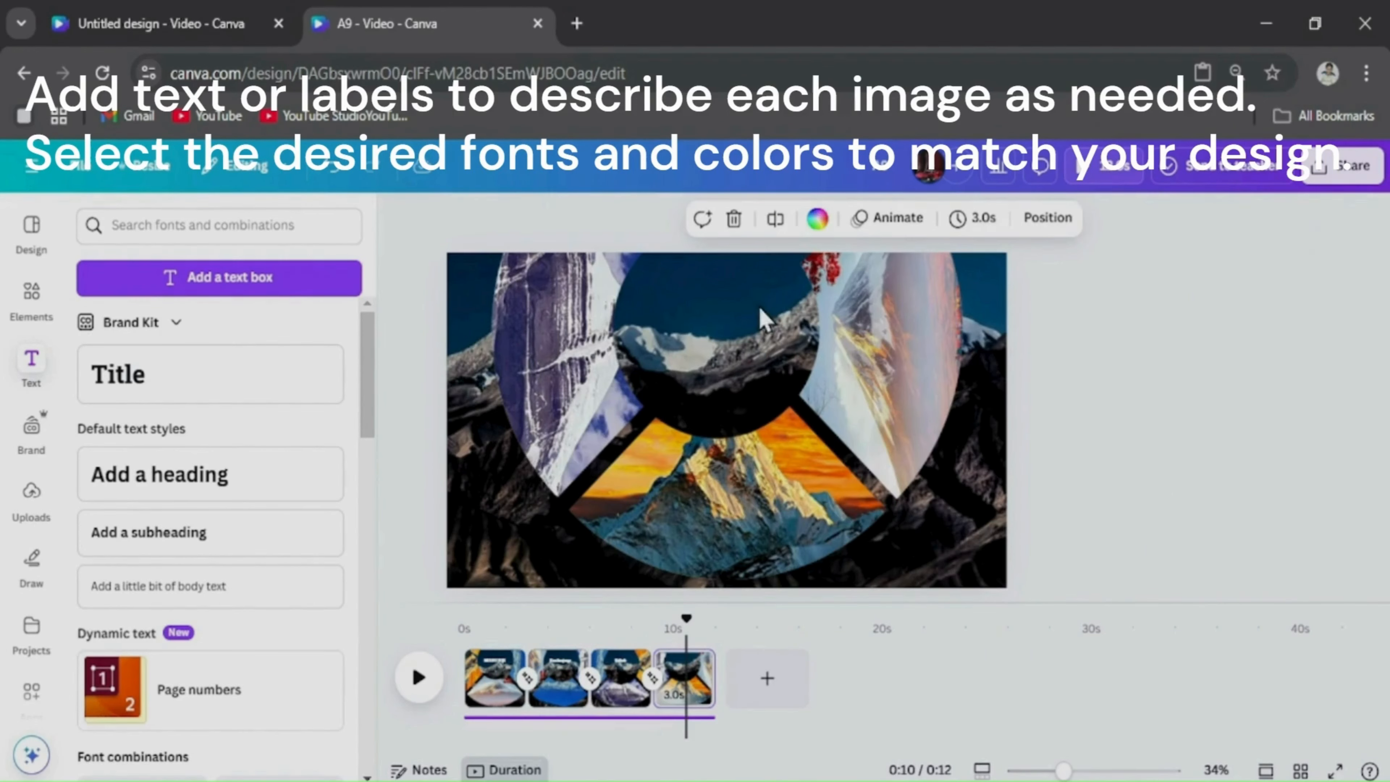
right_click(758, 317)
click(846, 246)
key(ctrl+v)
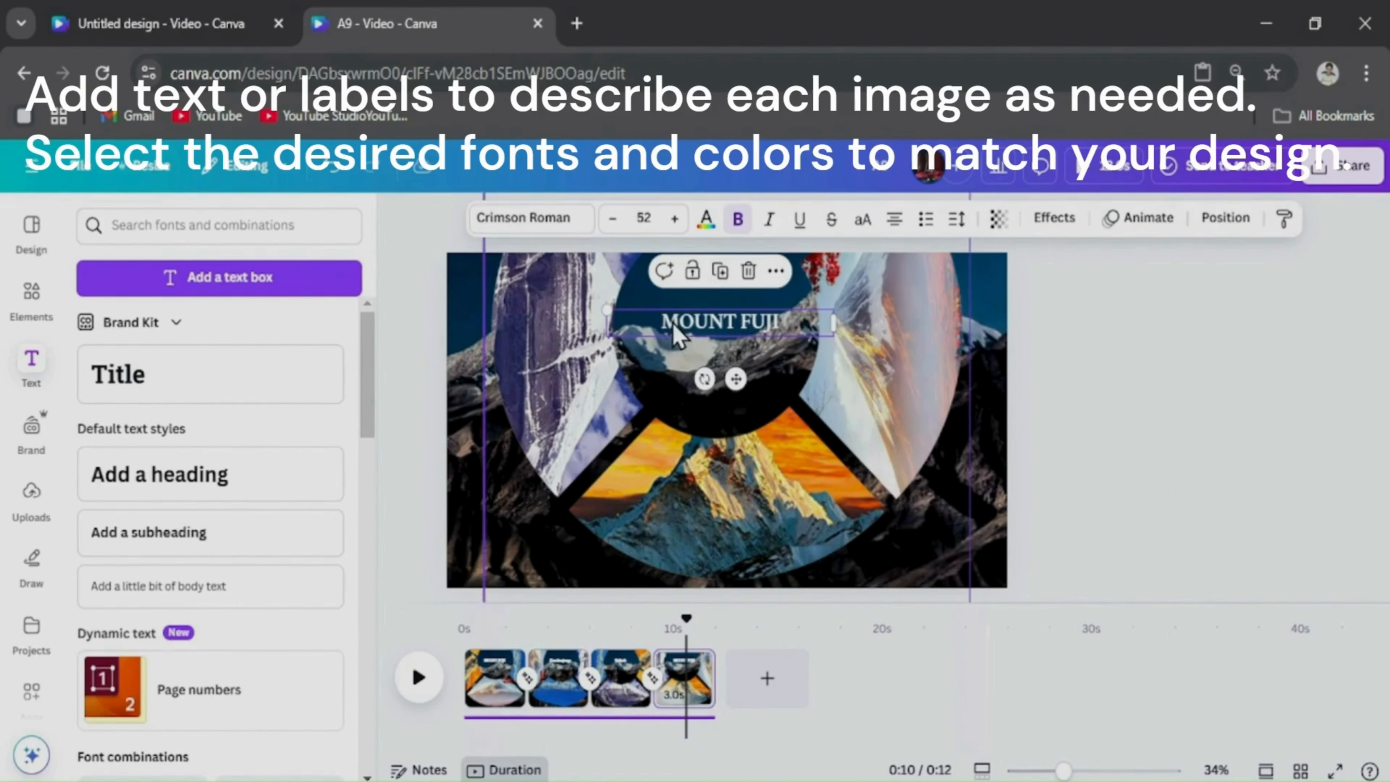
text(mou)
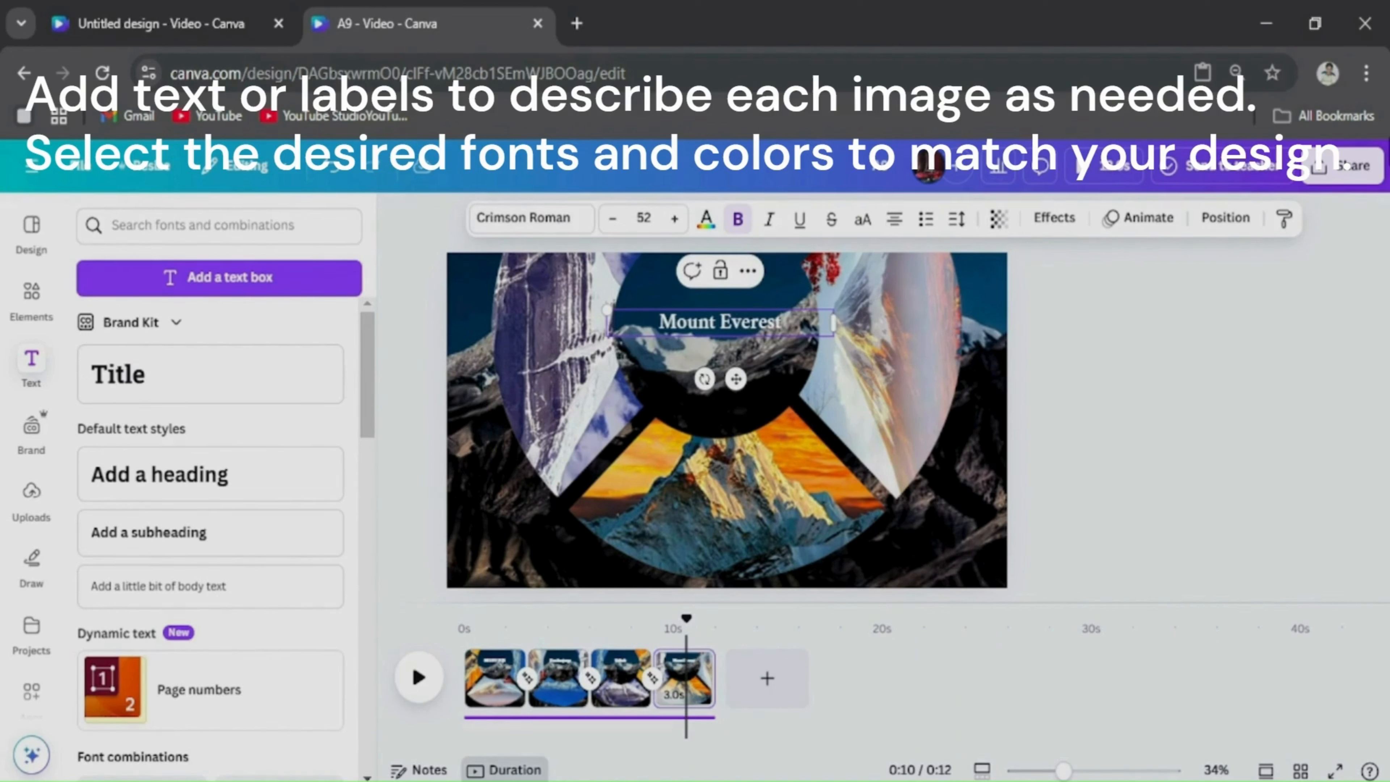
click(1277, 325)
Step: Enlarge the "Mount Everest" label on the fourth page and the "Kailash" label on the third, adjusting the latter's position
click(654, 330)
drag(609, 309, 599, 307)
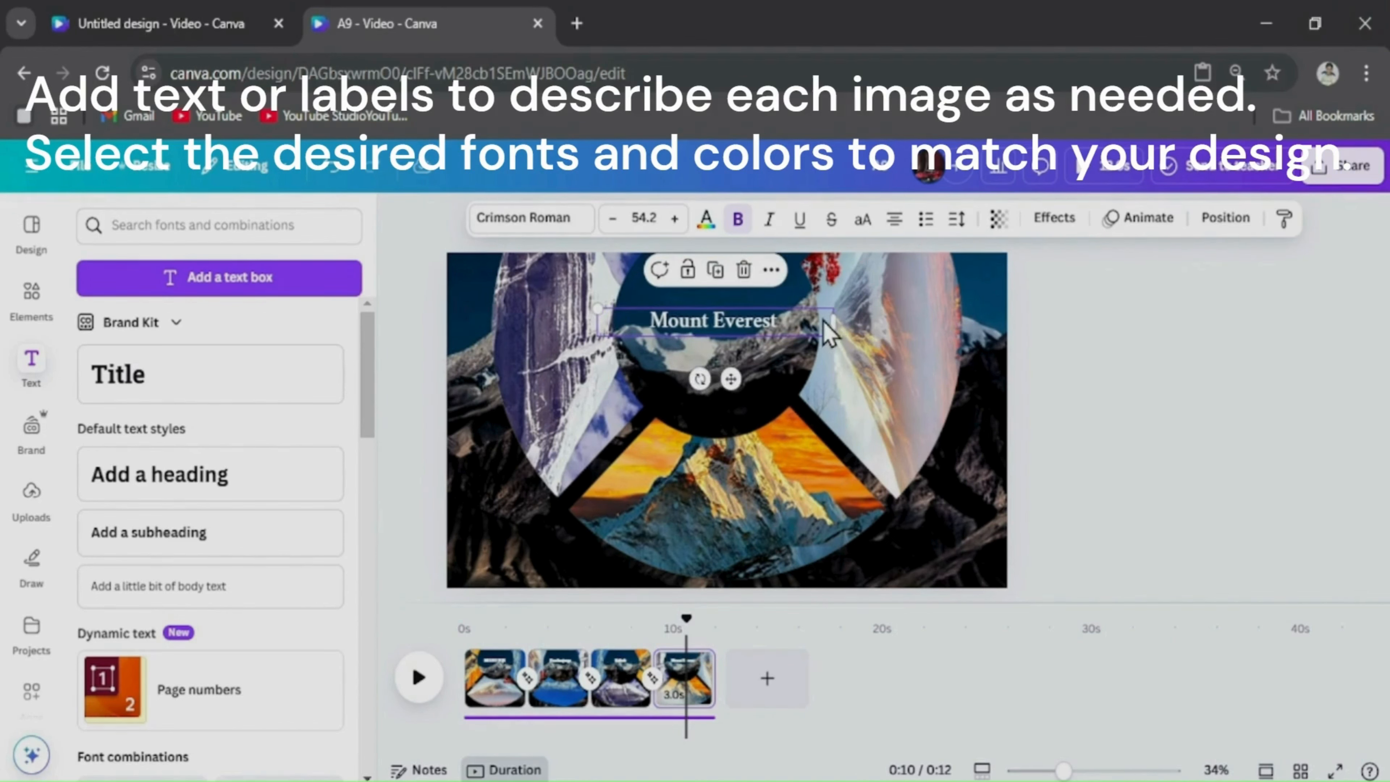
drag(838, 307, 845, 305)
click(632, 631)
click(731, 329)
drag(608, 310, 588, 308)
drag(832, 308, 852, 306)
drag(812, 325, 827, 325)
Step: Enlarge the "Kanchanjunga" label on the second page to font size 63.5 and reposition it above the mountains
click(566, 672)
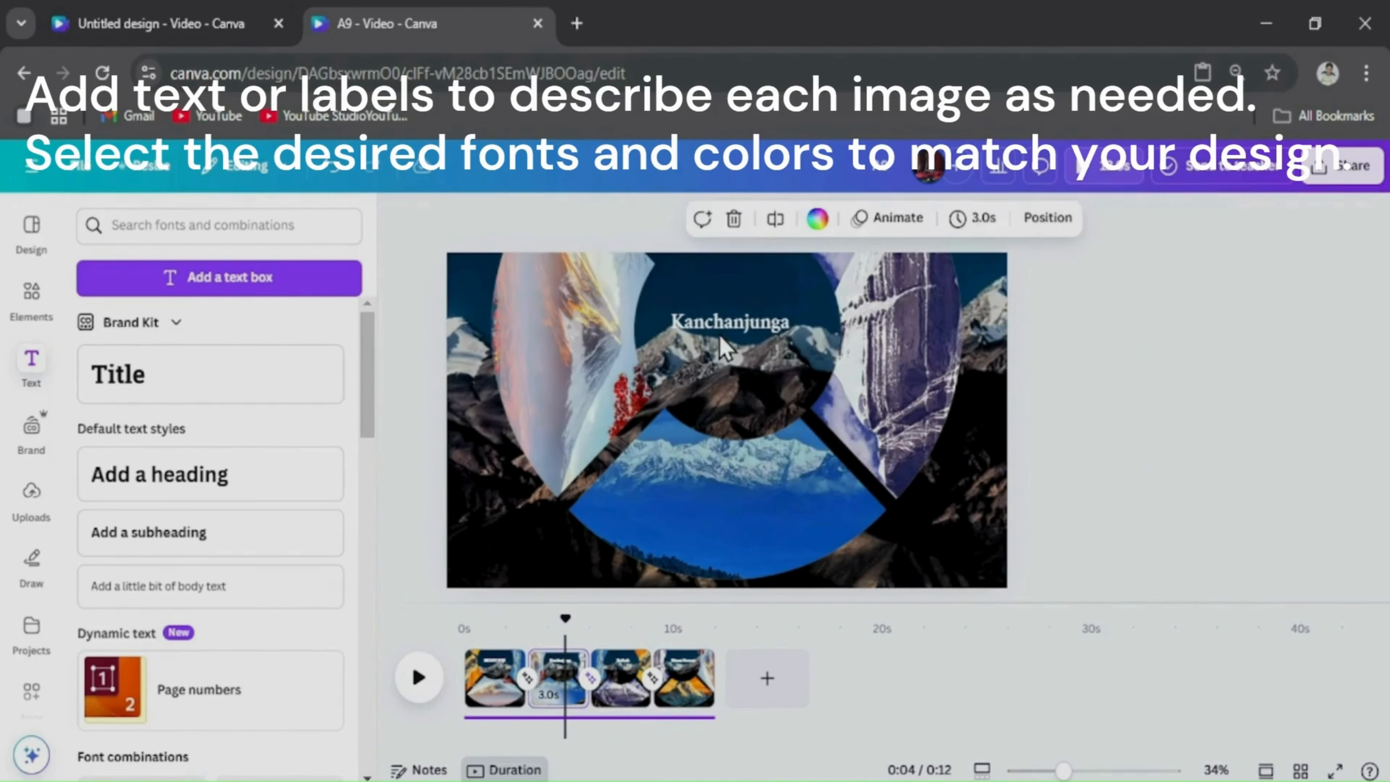
drag(729, 330, 740, 322)
drag(855, 303, 906, 296)
drag(813, 329, 780, 331)
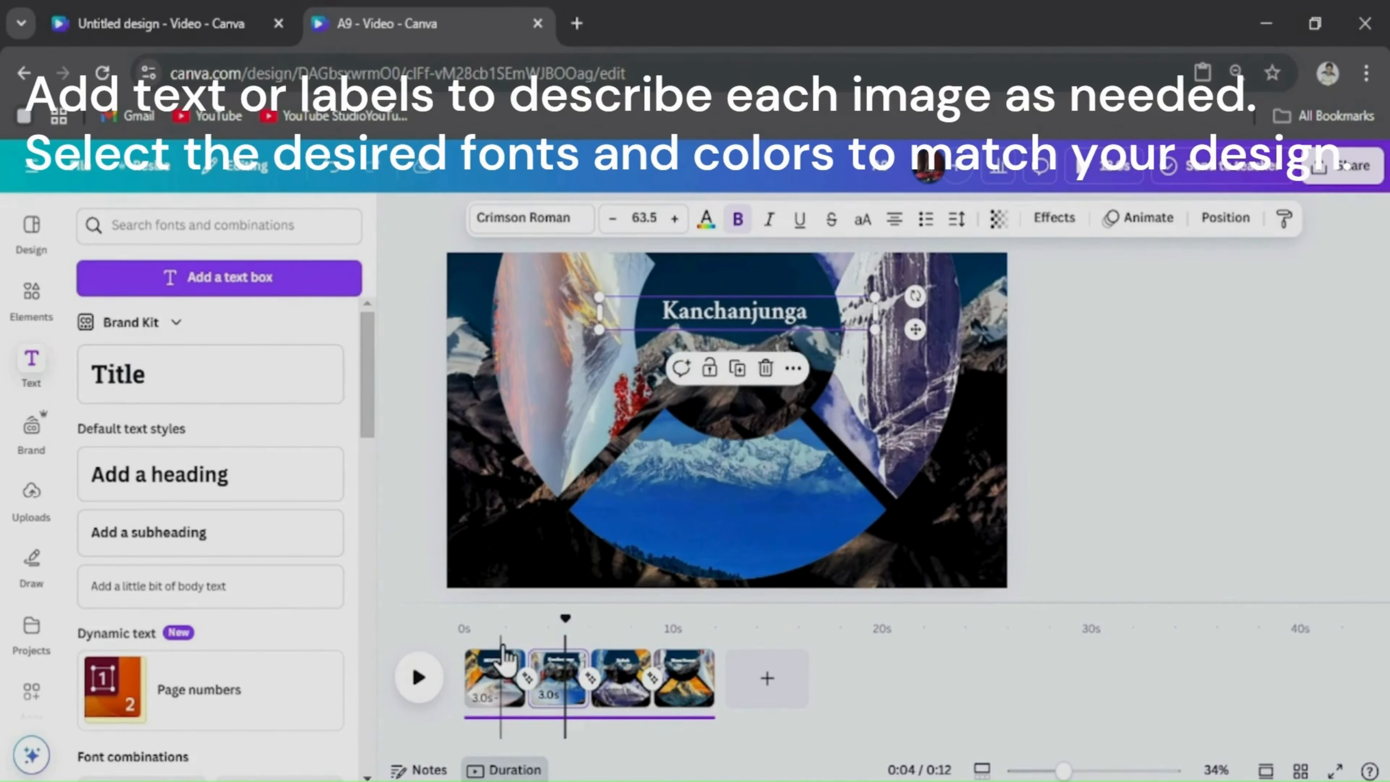
Step: Enlarge the "MOUNT FUJI" label on the first page to font size 56.6 and move it slightly upward
click(502, 660)
click(721, 330)
click(832, 315)
click(751, 329)
drag(607, 309, 586, 307)
drag(712, 320, 726, 312)
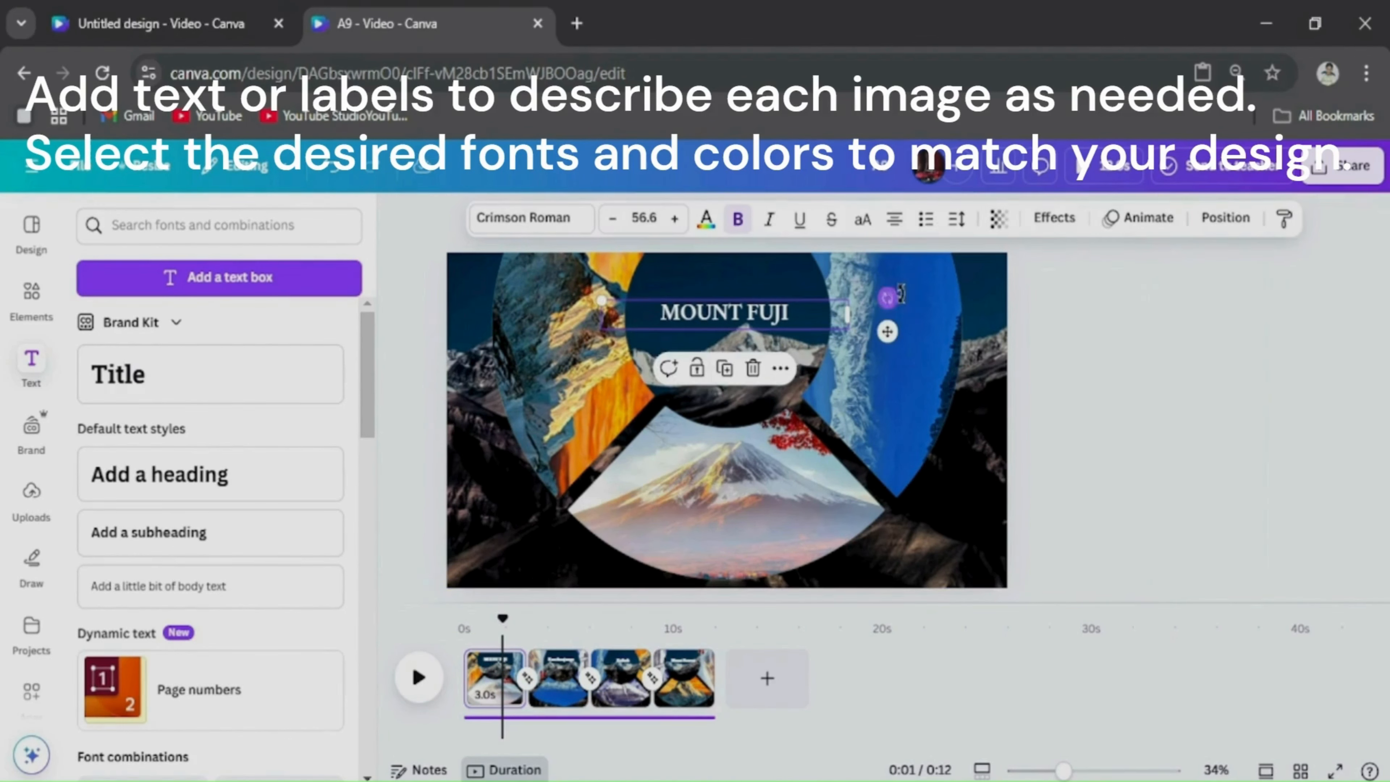
key(Escape)
Step: Apply the Blur animation to the "MOUNT FUJI" label on the first page
click(774, 329)
click(1111, 219)
scroll(296, 553, down, 10)
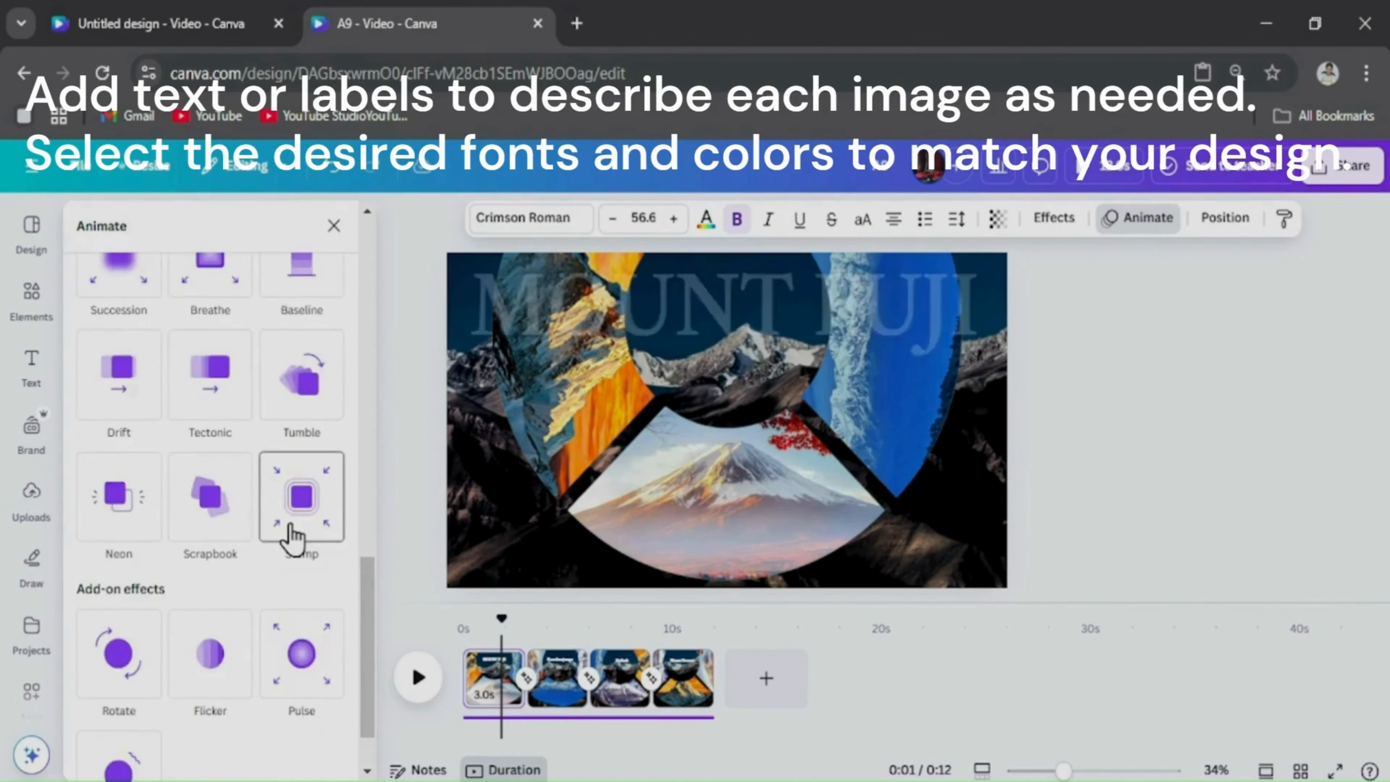
scroll(334, 492, up, 5)
click(302, 442)
scroll(161, 621, down, 6)
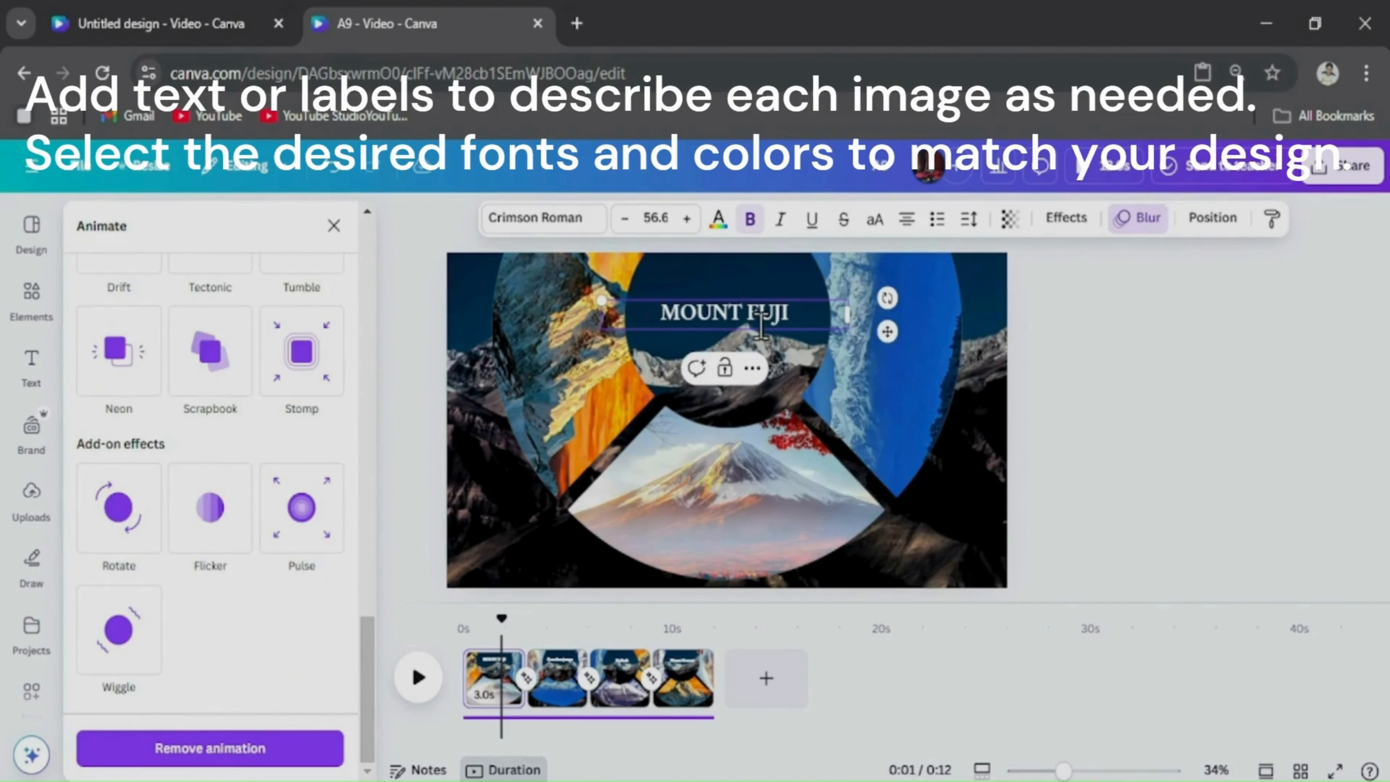
Step: Show the element timing of the "MOUNT FUJI" label and trim its duration to fit within the first page
click(678, 323)
right_click(733, 315)
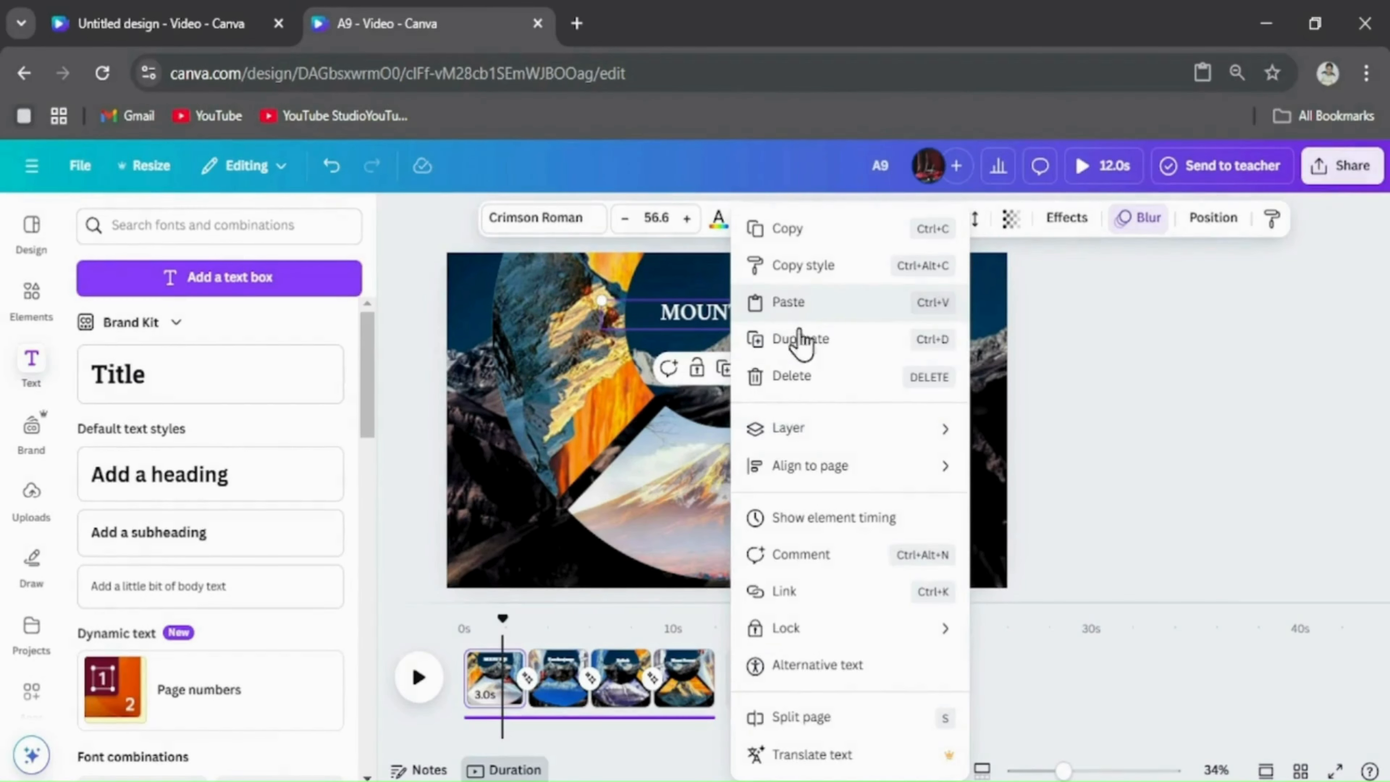
click(793, 233)
click(494, 671)
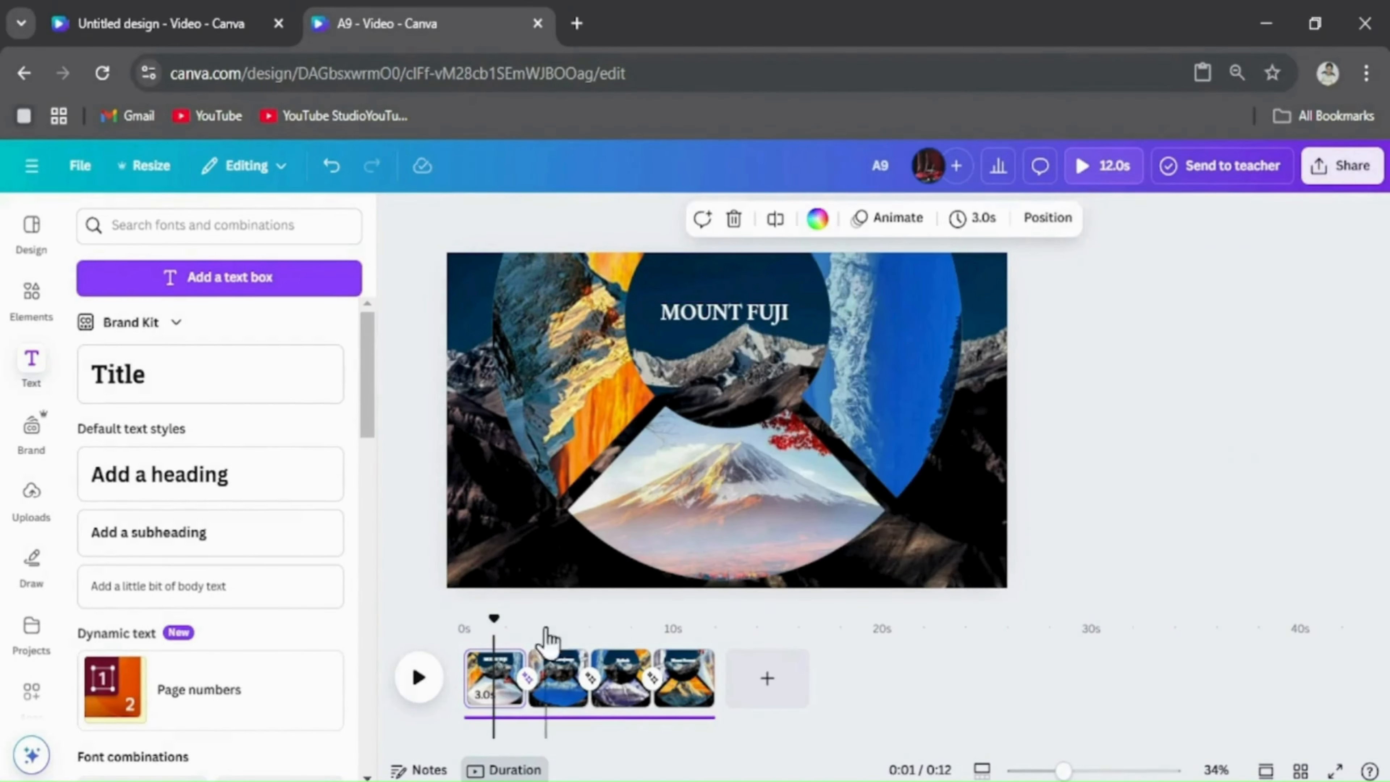
right_click(733, 322)
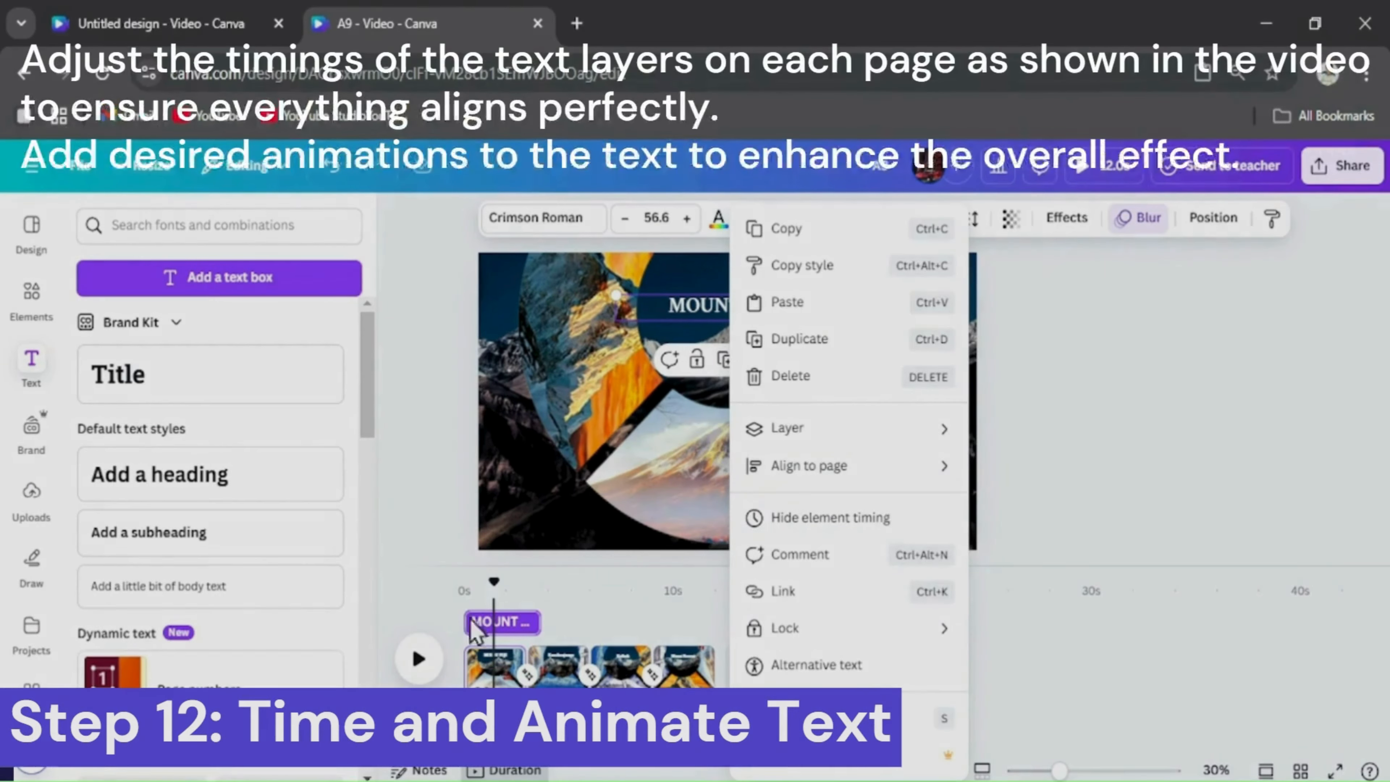
click(542, 623)
drag(541, 622, 475, 625)
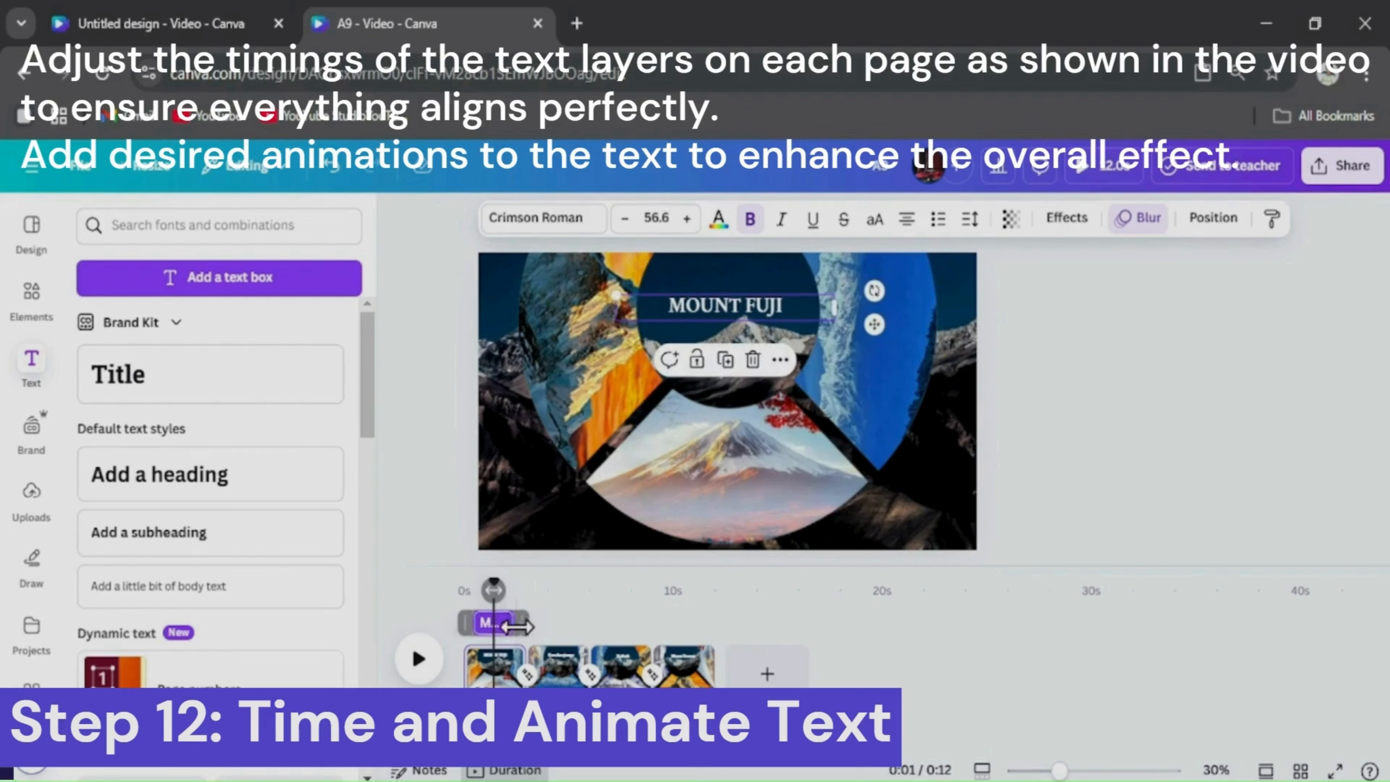
Step: Trim both ends of the "Kanchanjunga" label's timing so it plays only within the second page
click(553, 684)
click(550, 623)
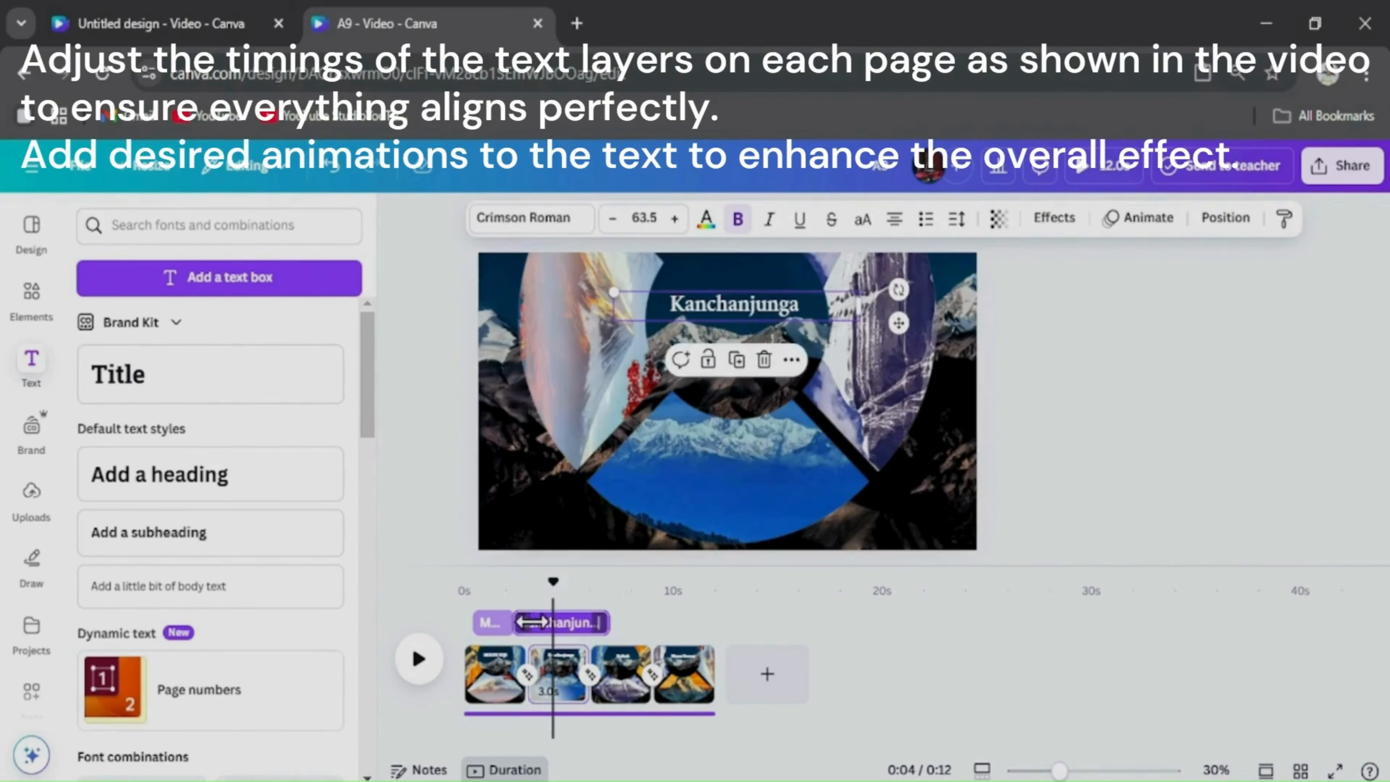
drag(531, 622, 566, 635)
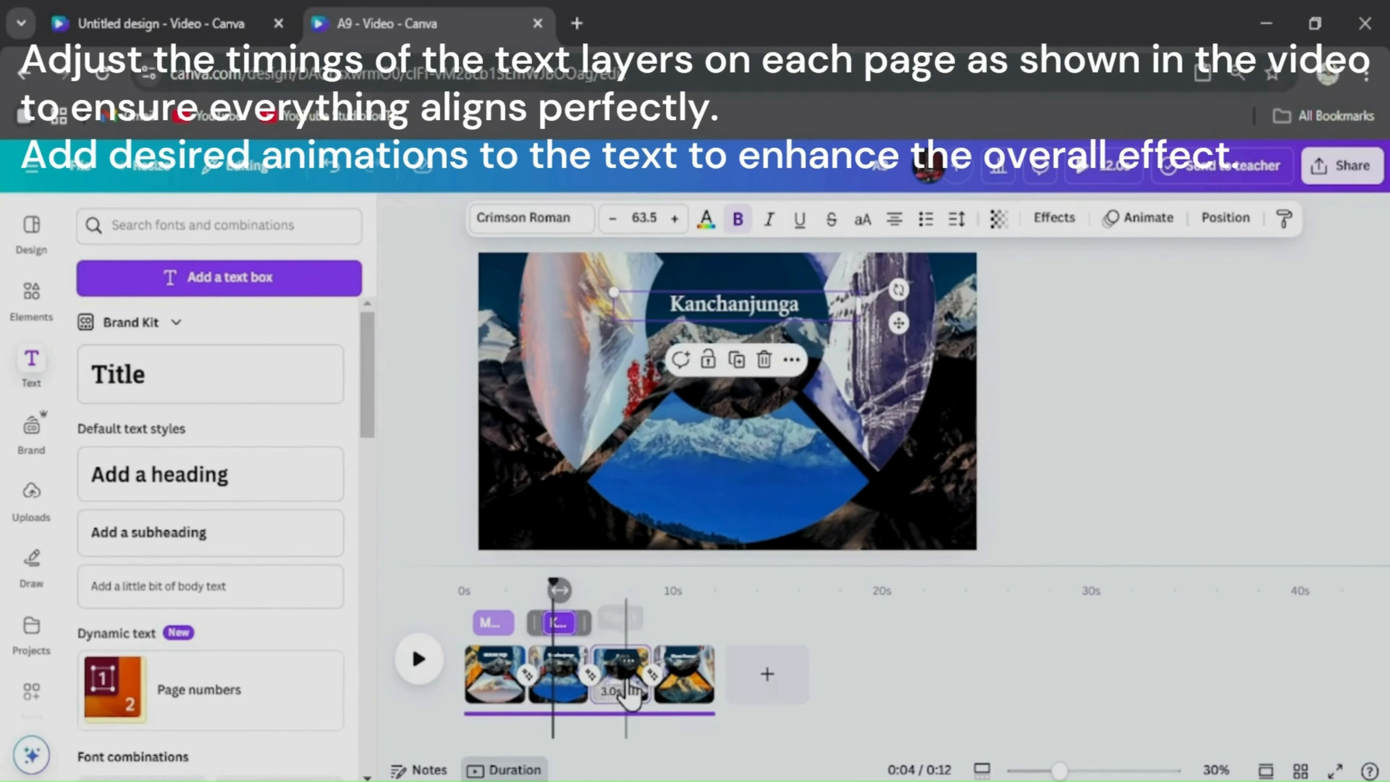
Step: Nudge the "Kailash" label slightly left and trim its timing to 2.2 s within the third page
click(631, 698)
click(728, 311)
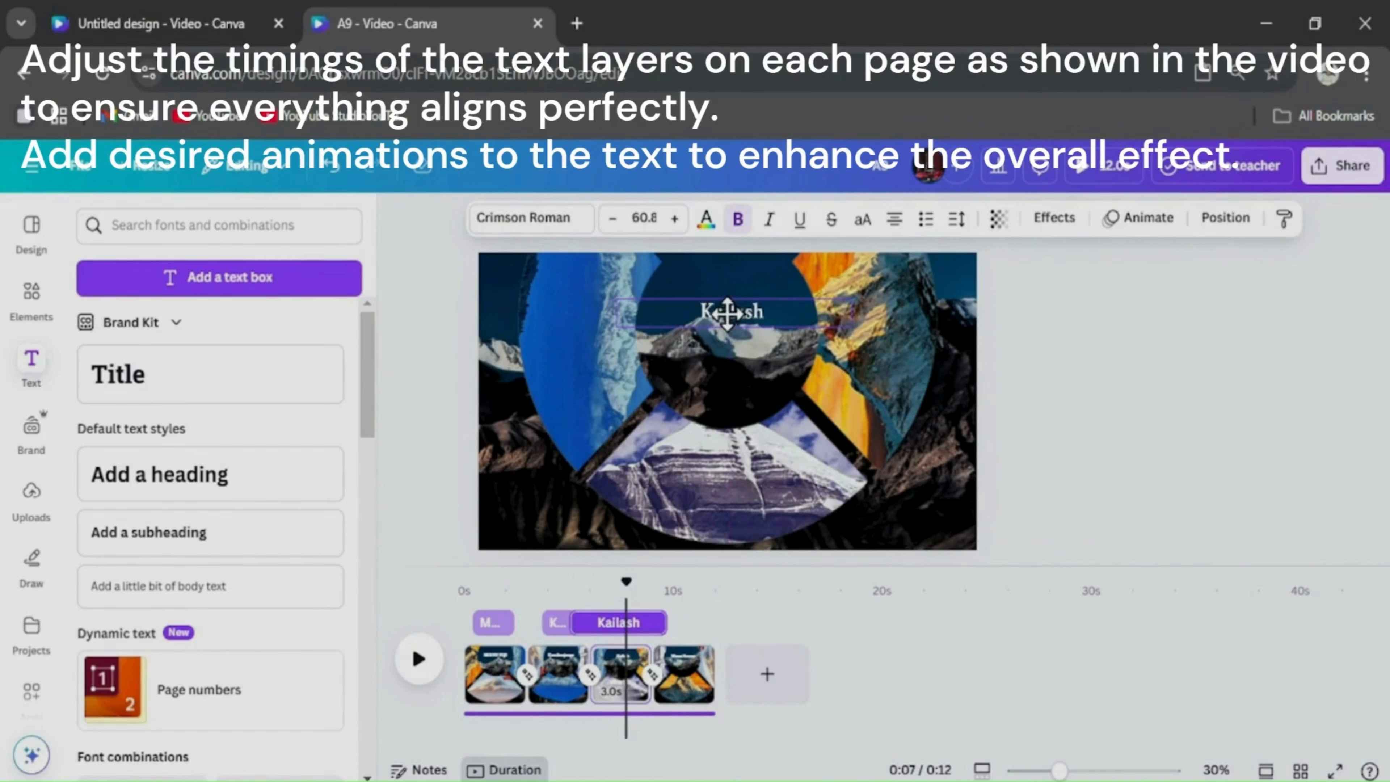
drag(728, 314, 721, 314)
drag(663, 616, 632, 628)
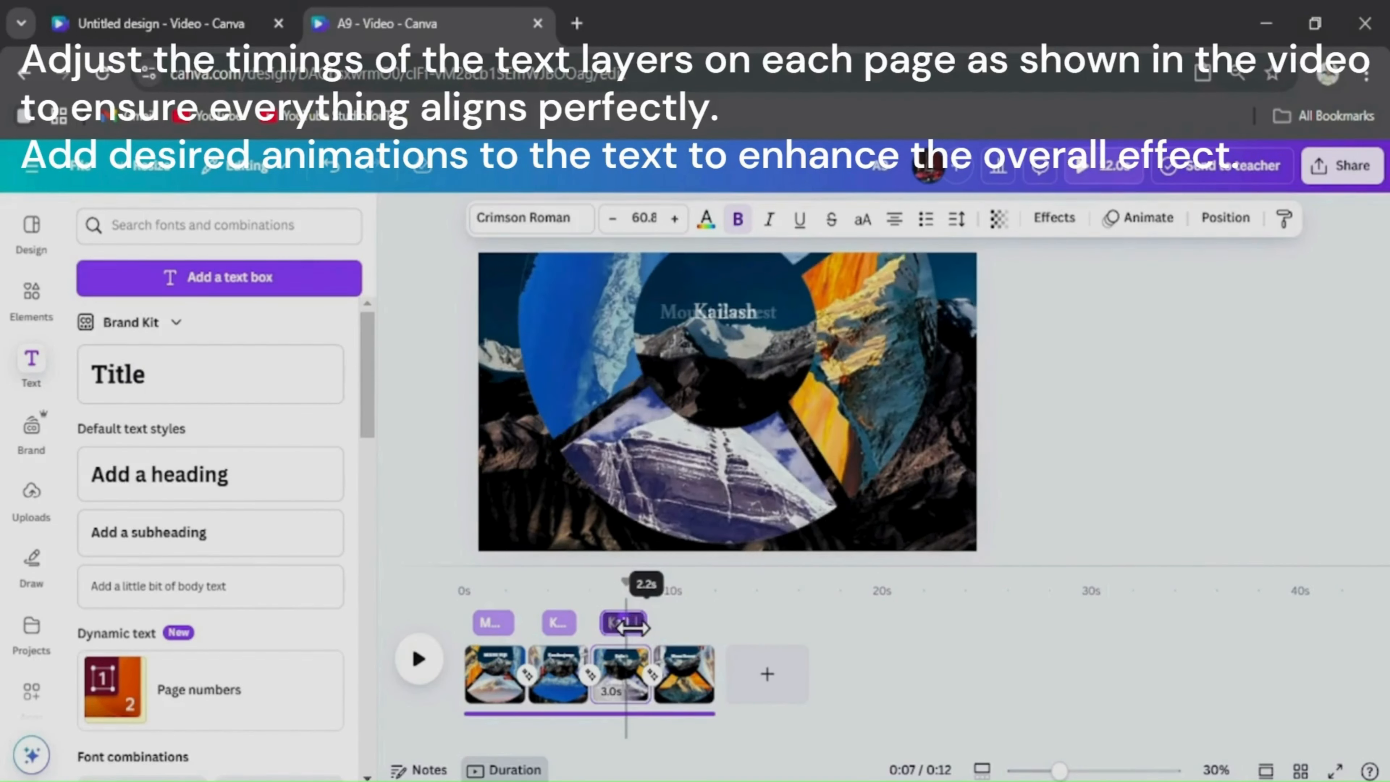
Step: Trim both ends of the "Mount Everest" label's timing to 1.7 s within the fourth page
click(685, 677)
click(746, 322)
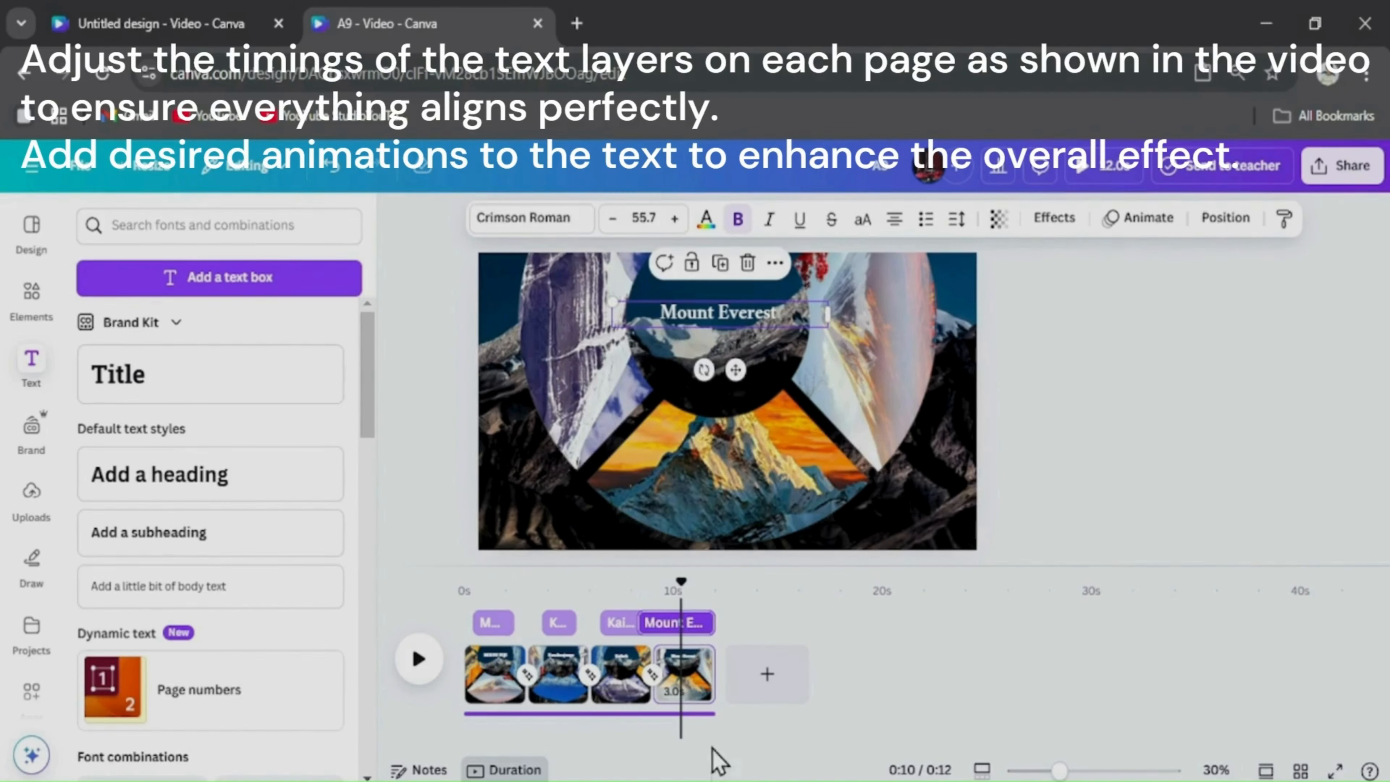
drag(641, 624, 703, 624)
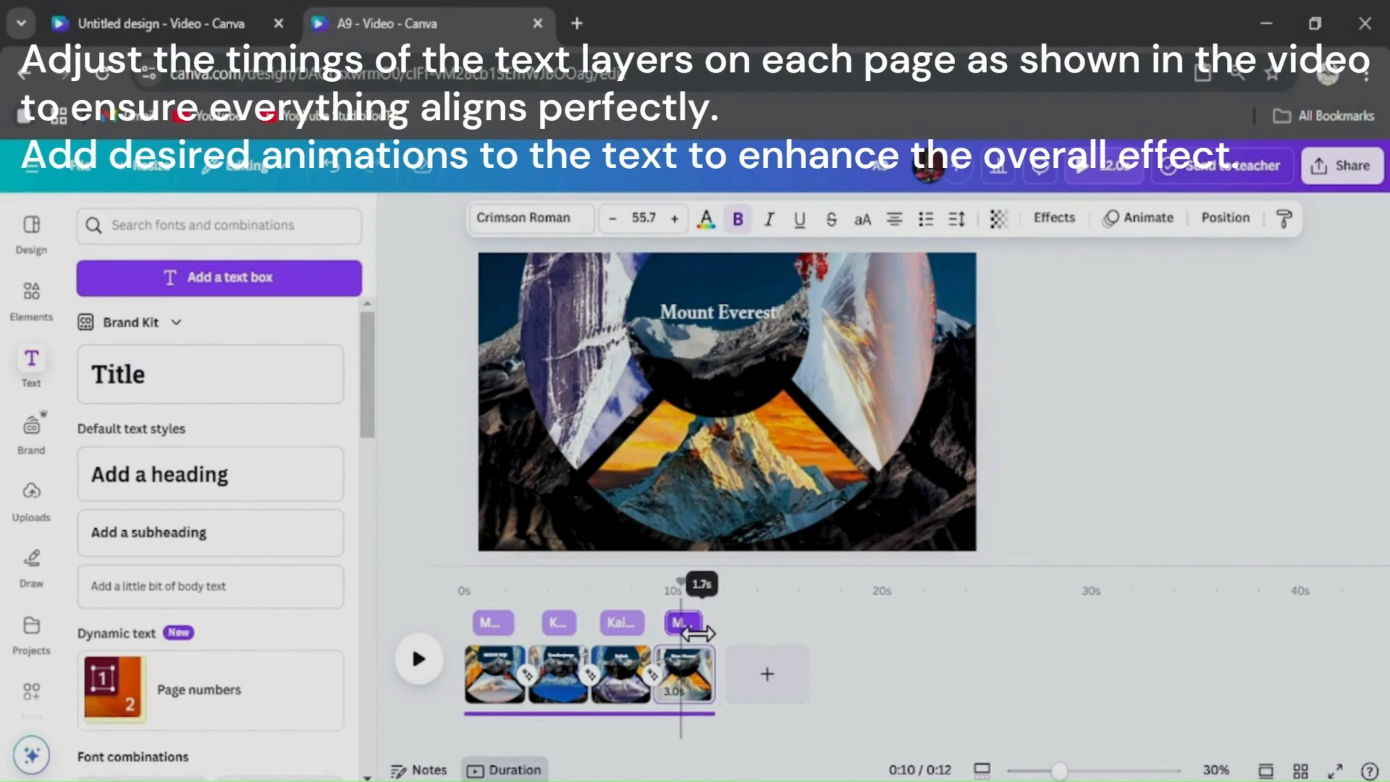
click(1125, 492)
Step: Apply the Blur animation to the "Kanchanjunga" label on the second page
drag(684, 575, 479, 579)
click(560, 627)
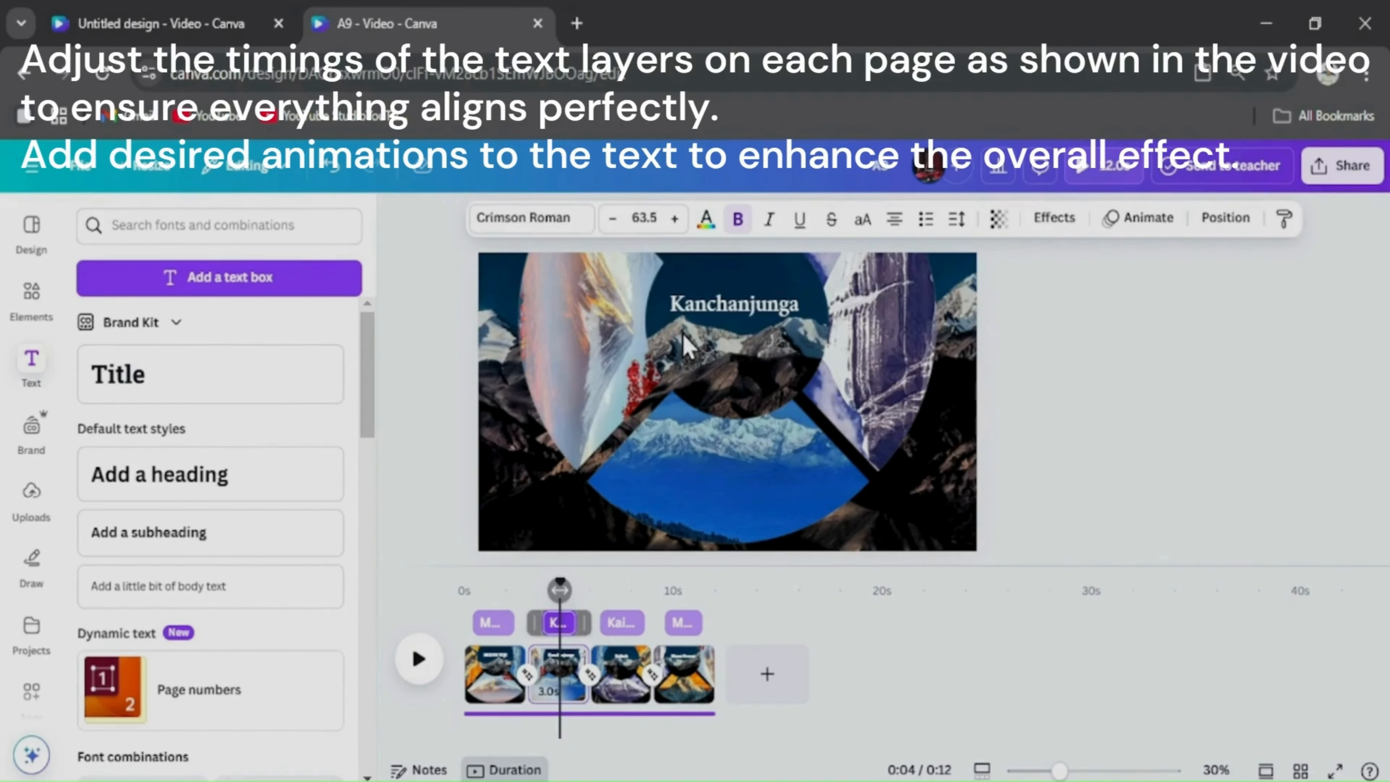
click(1144, 233)
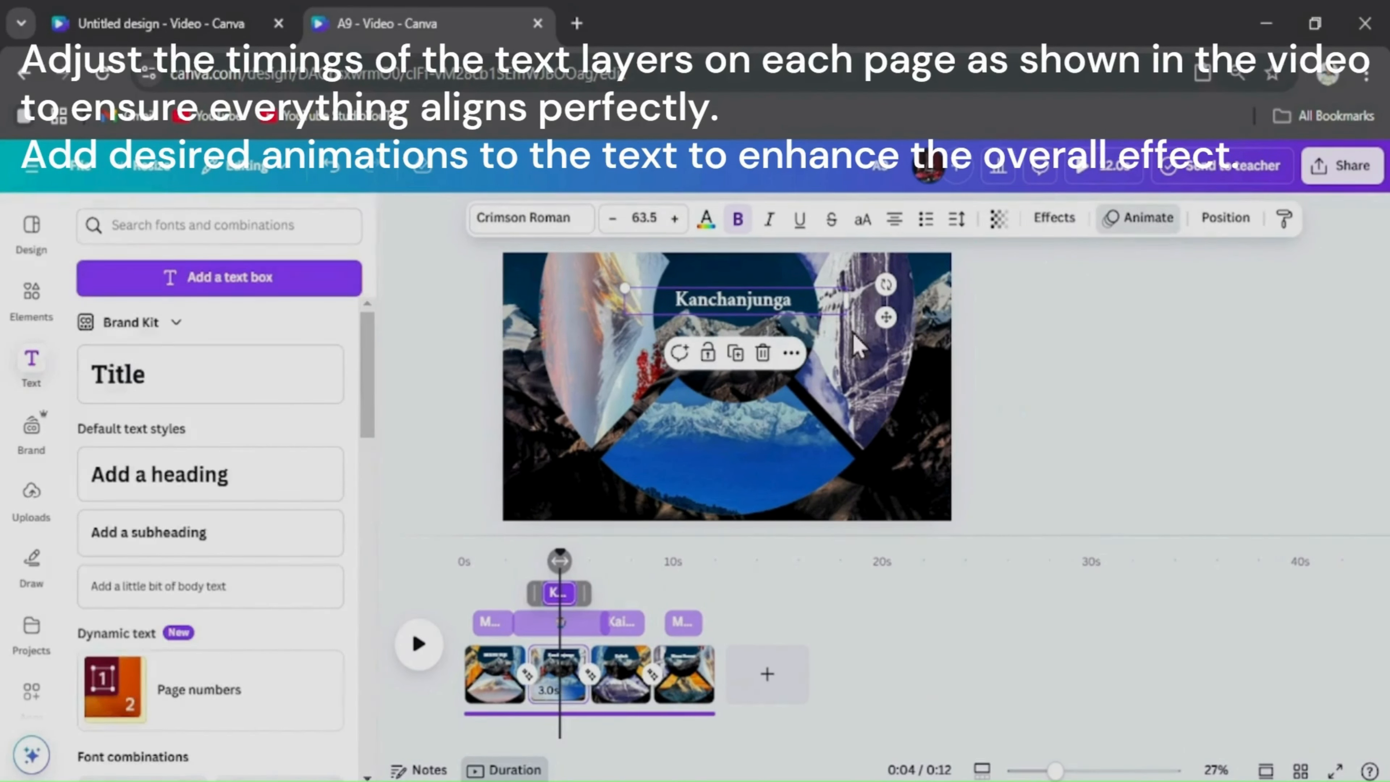
scroll(274, 575, down, 5)
click(326, 462)
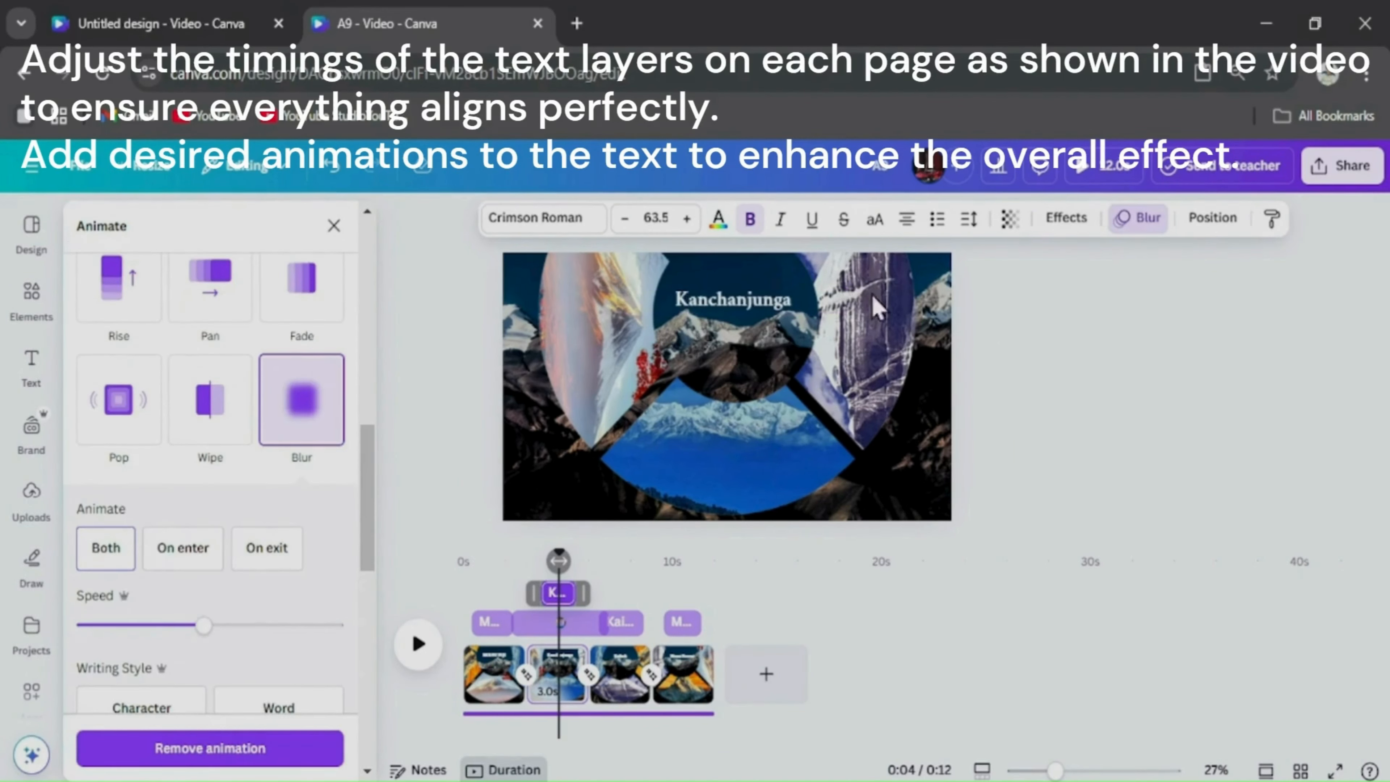
scroll(241, 627, down, 5)
scroll(242, 627, up, 8)
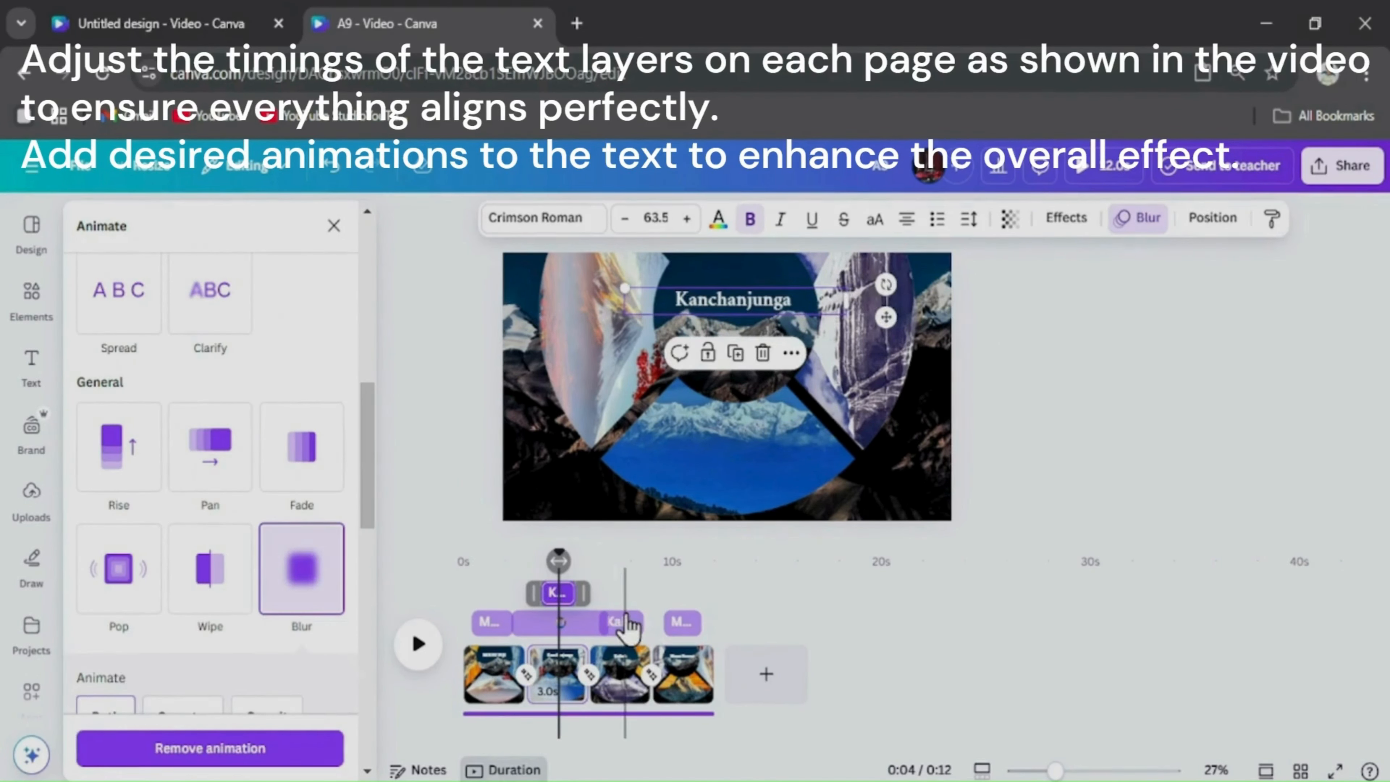
Step: Apply the Blur animation to the "Kailash" label on the third page and the "Mount Everest" label on the fourth
click(620, 622)
click(326, 594)
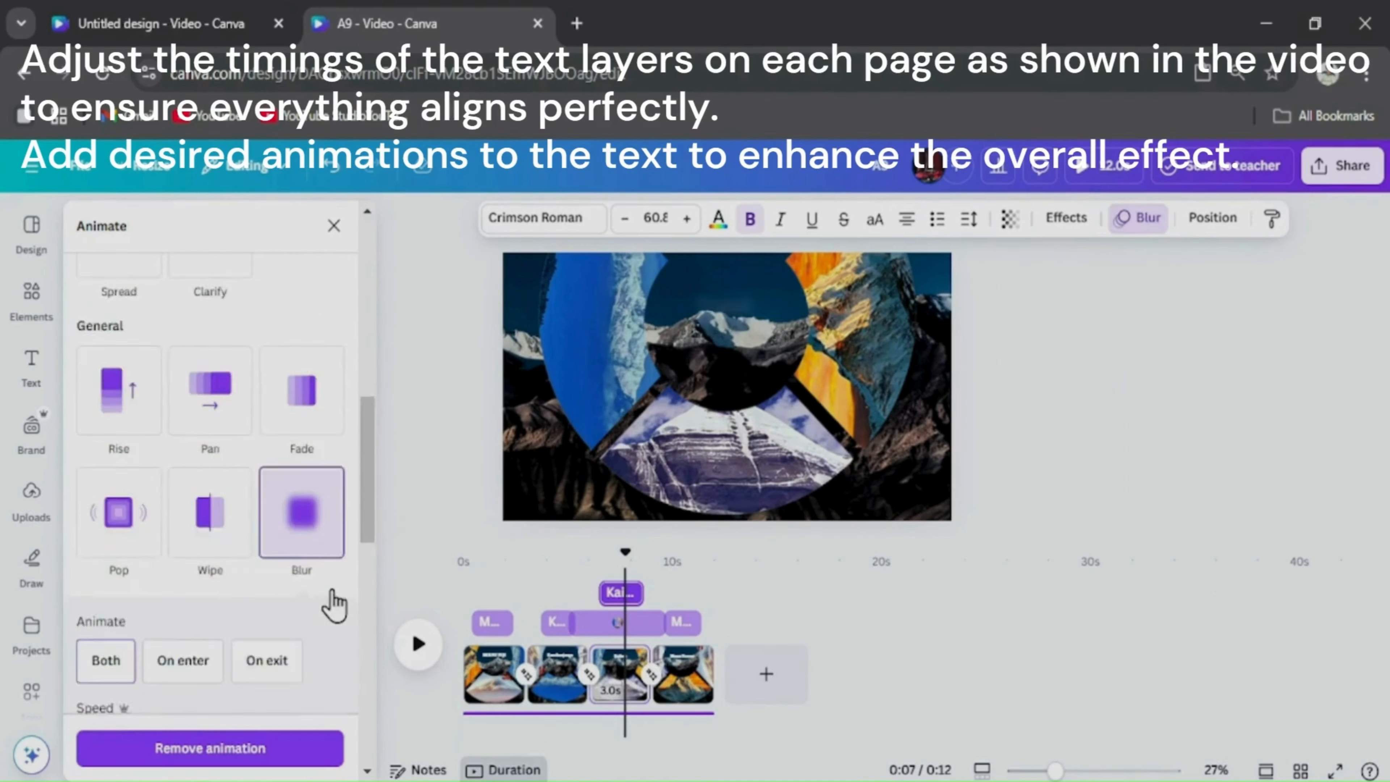
click(684, 676)
click(681, 623)
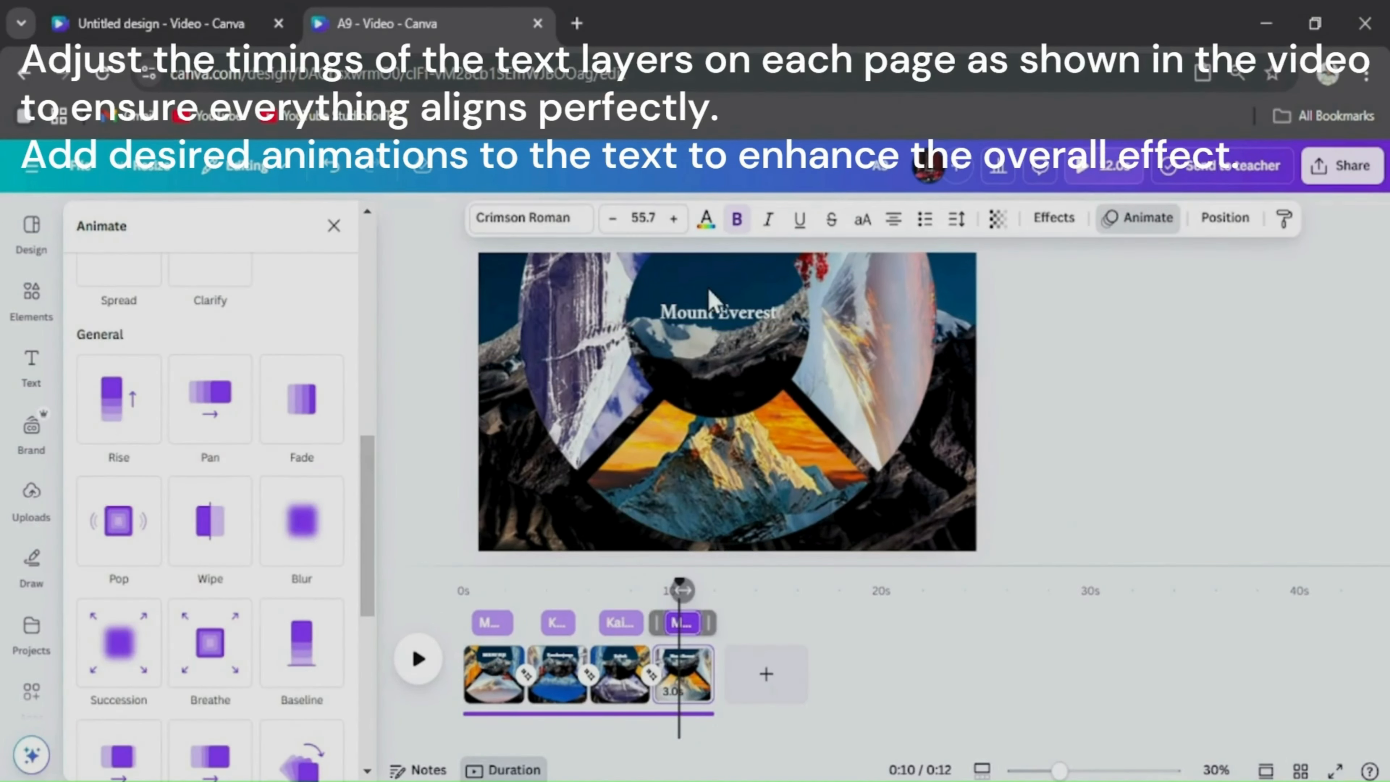
click(323, 548)
click(1071, 489)
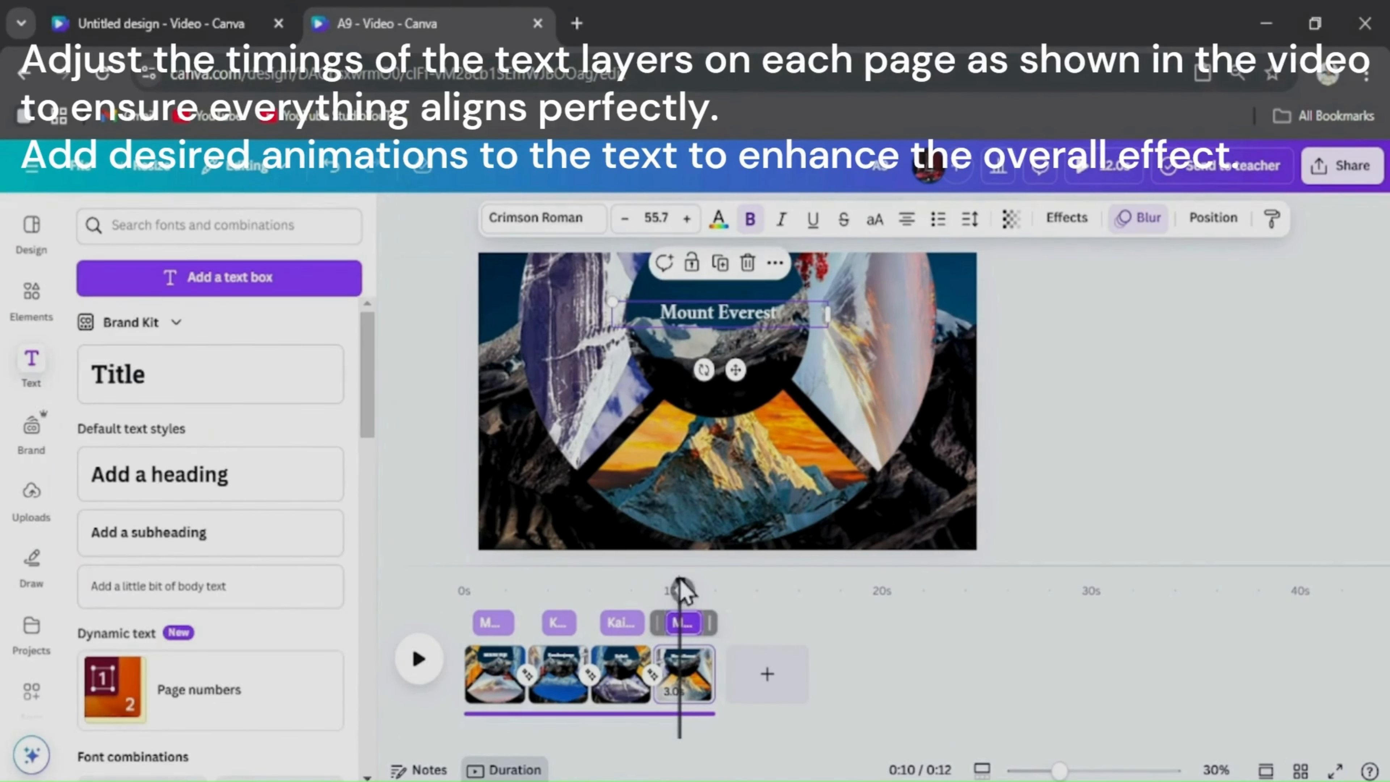
Step: Play the video in the editor and in the full preview to check the wheel transitions and label animations
click(420, 660)
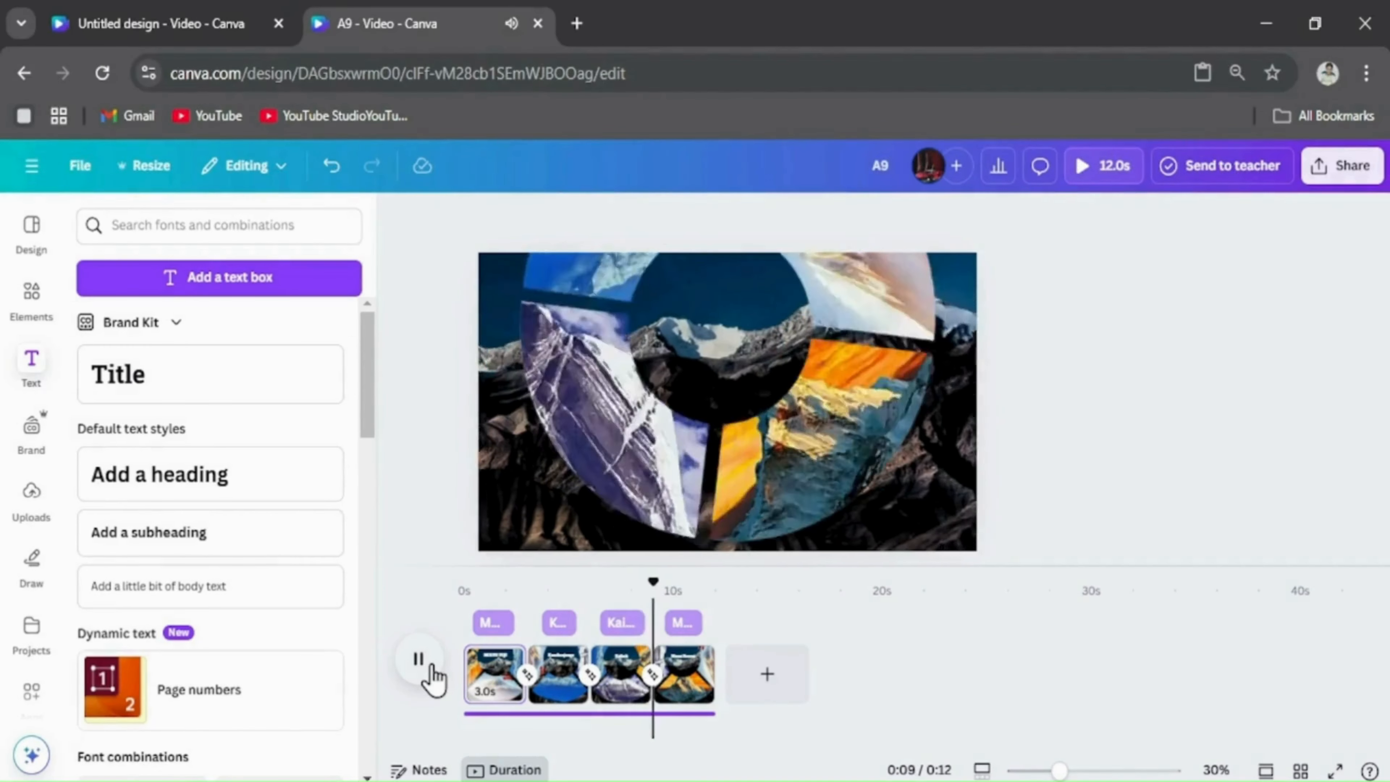
click(419, 660)
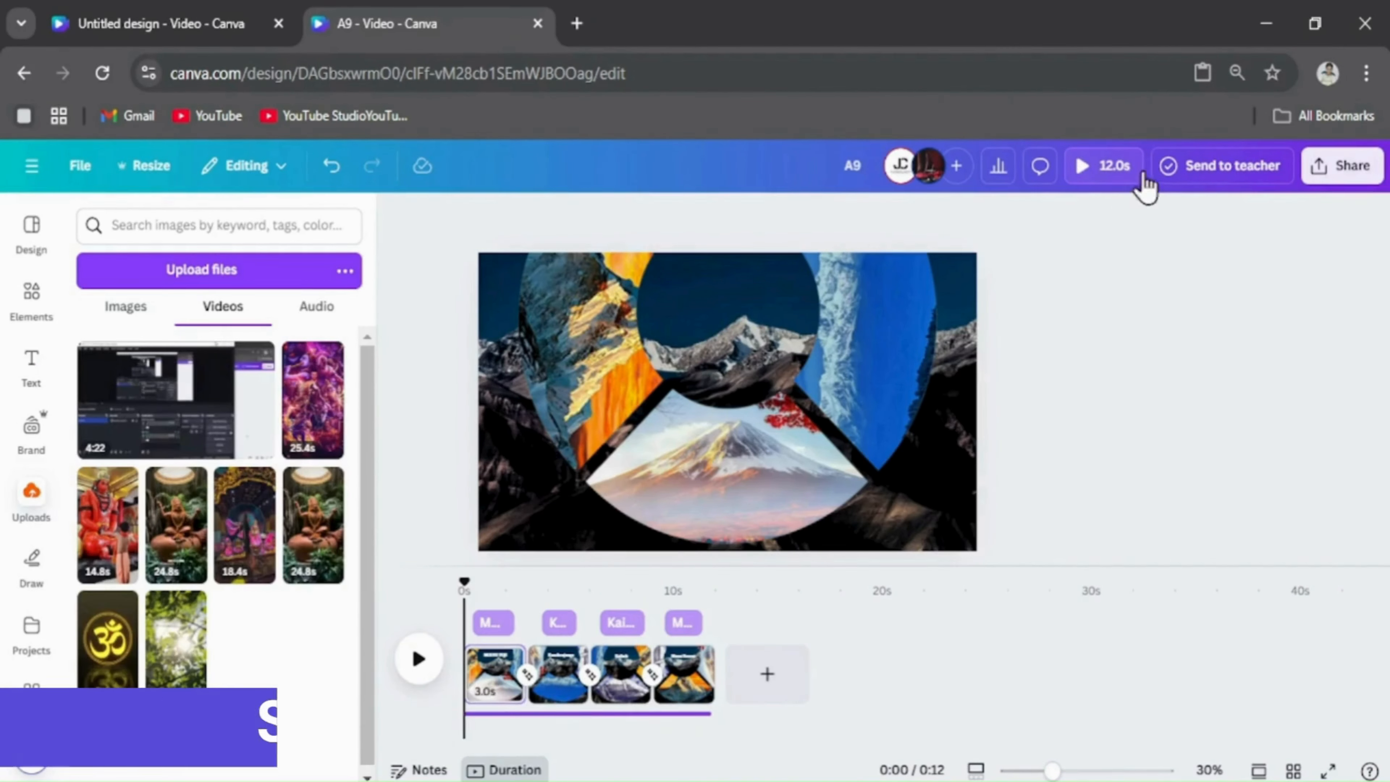
click(1079, 165)
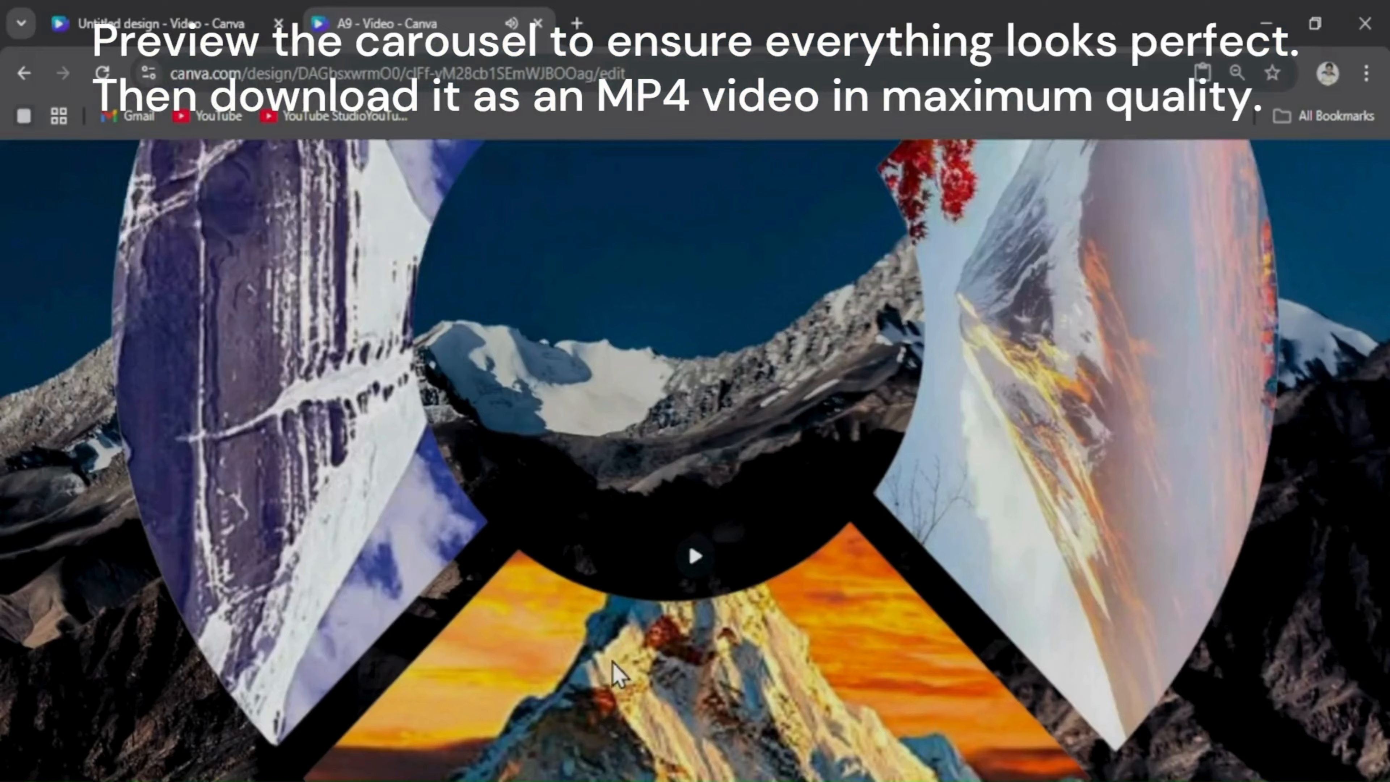
key(Escape)
Step: Download the design as an MP4 video at the maximum quality
click(1342, 165)
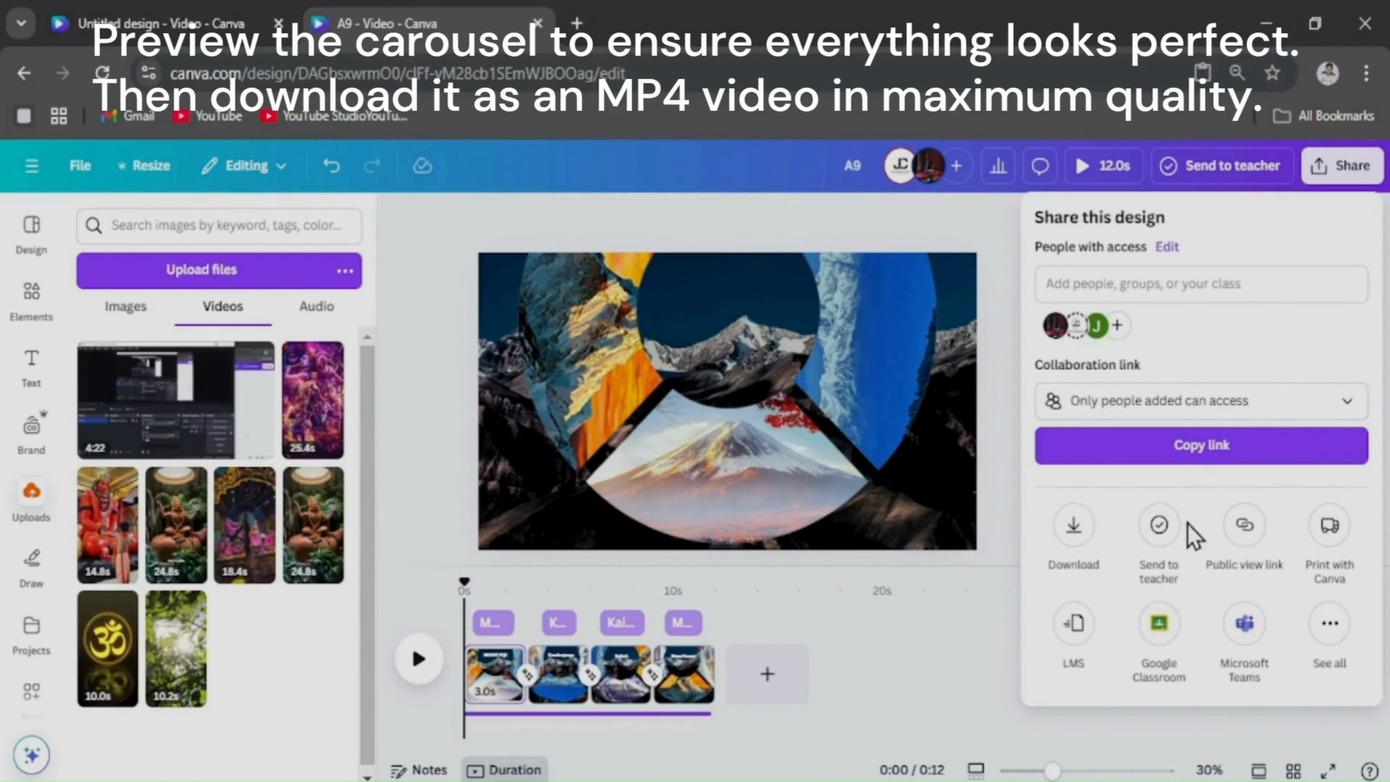
click(1074, 524)
drag(1220, 360, 1341, 361)
click(1115, 615)
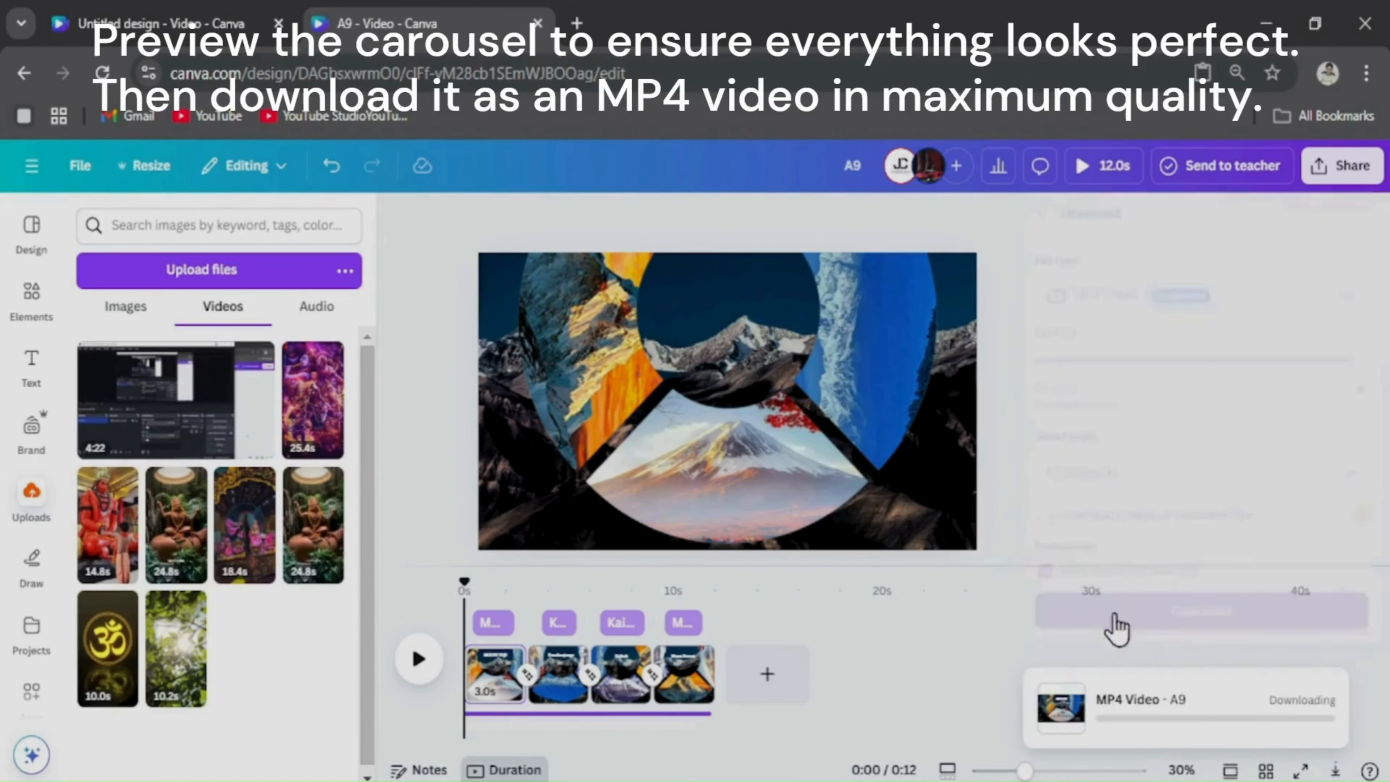